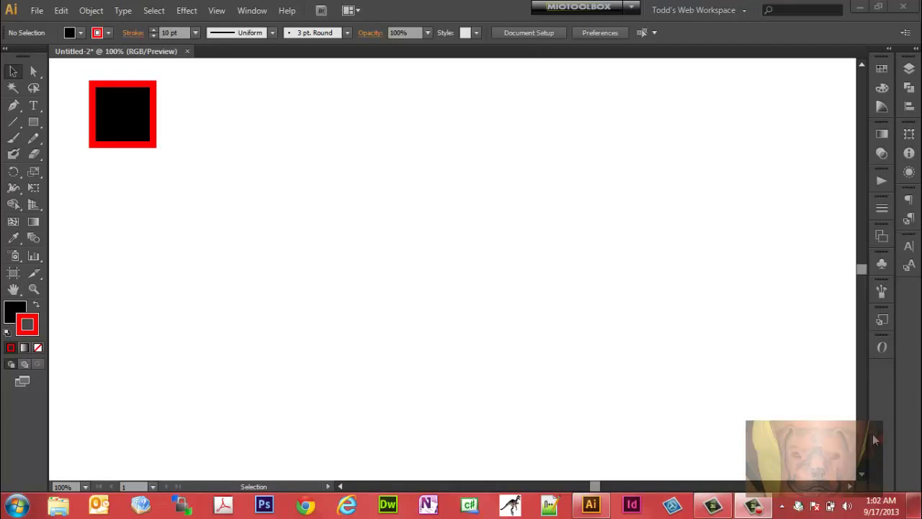
# Browse the Object and Effect menus, then close them without applying anything.
pyautogui.click(91, 10)
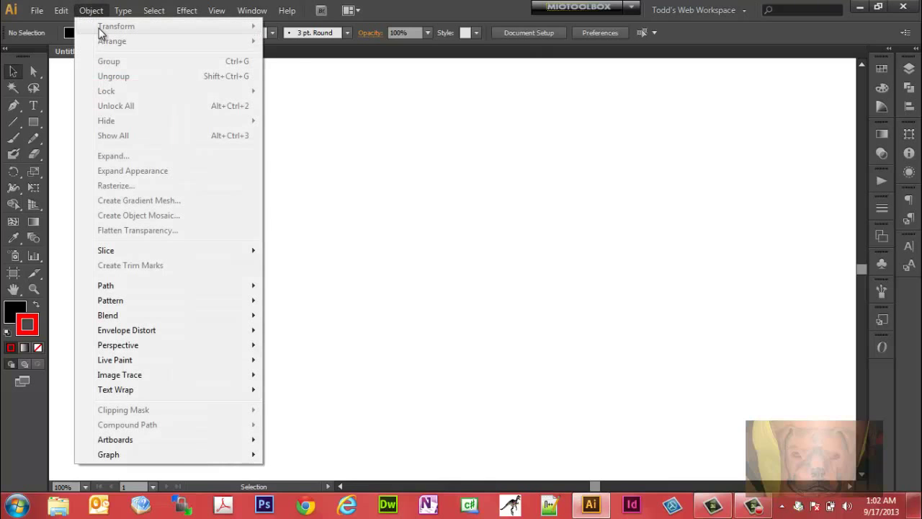
pyautogui.moveTo(191, 20)
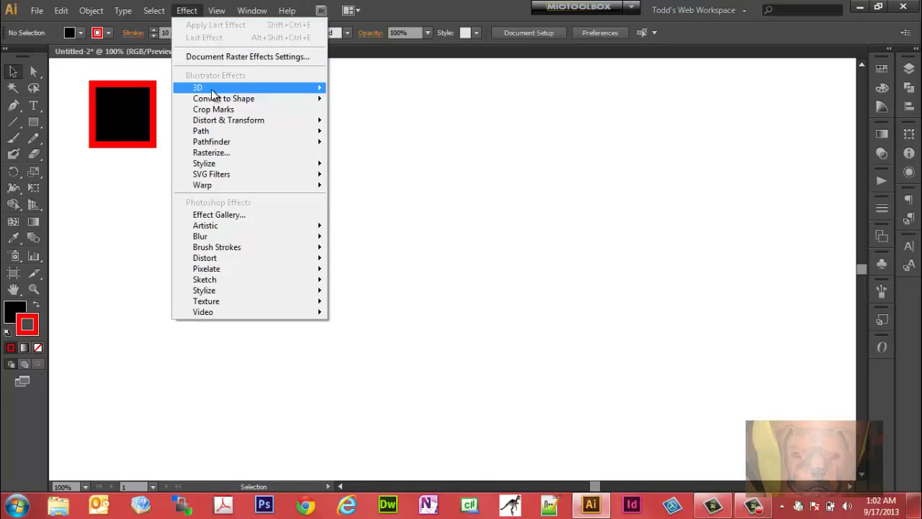
pyautogui.moveTo(219, 126)
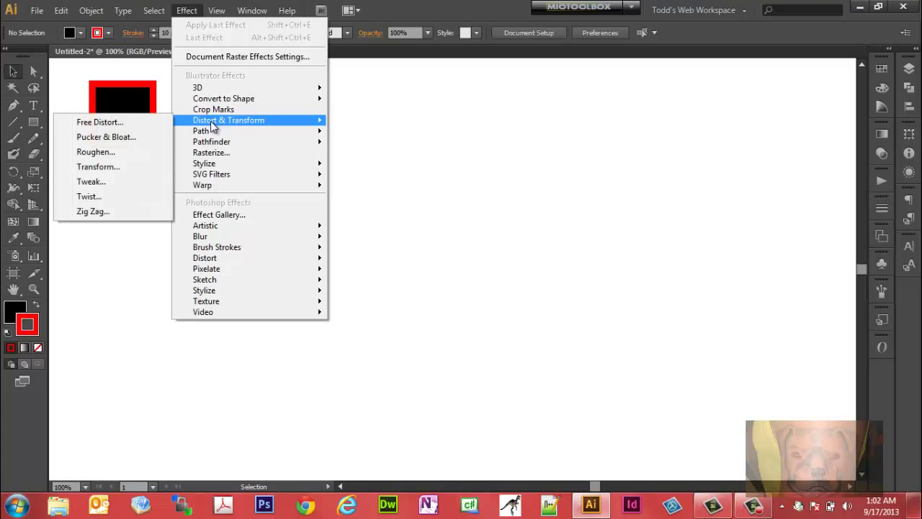
pyautogui.click(585, 157)
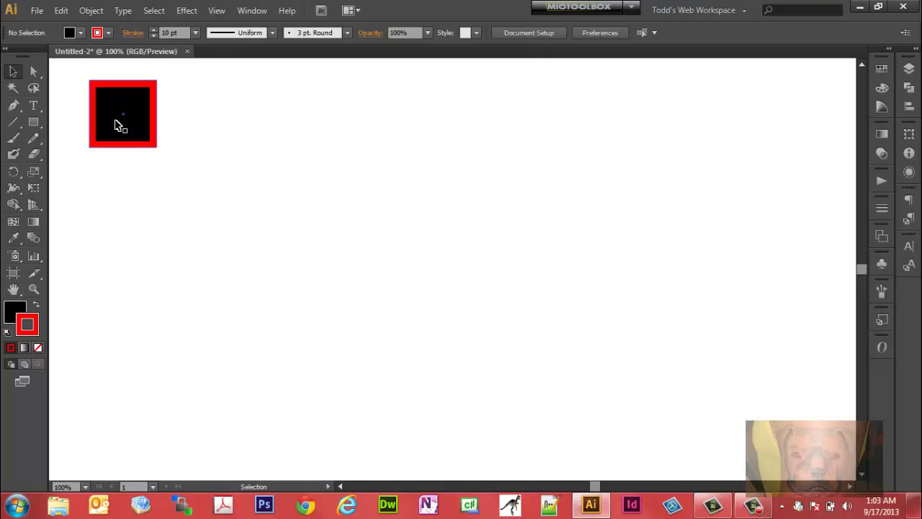
# Copy the red-stroked square 100 px to the right using Transform Each.
pyautogui.click(116, 124)
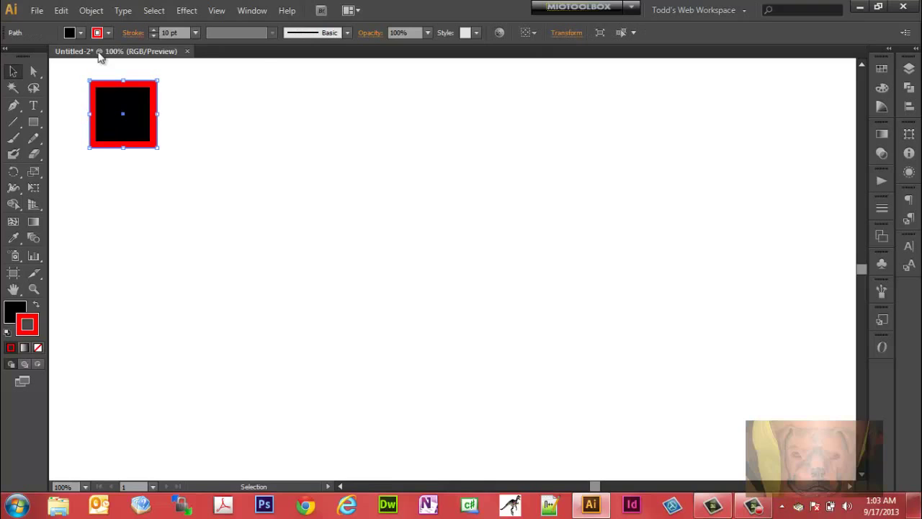
pyautogui.click(92, 11)
pyautogui.moveTo(115, 28)
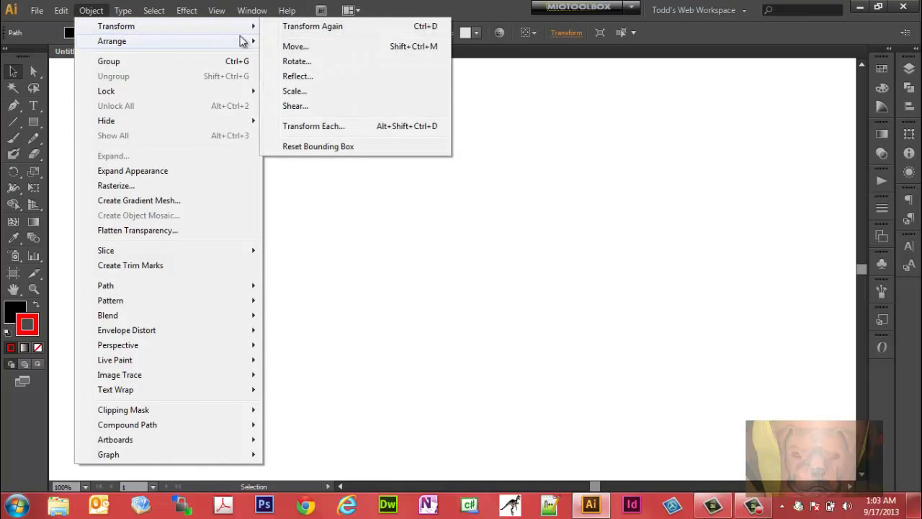
pyautogui.click(311, 127)
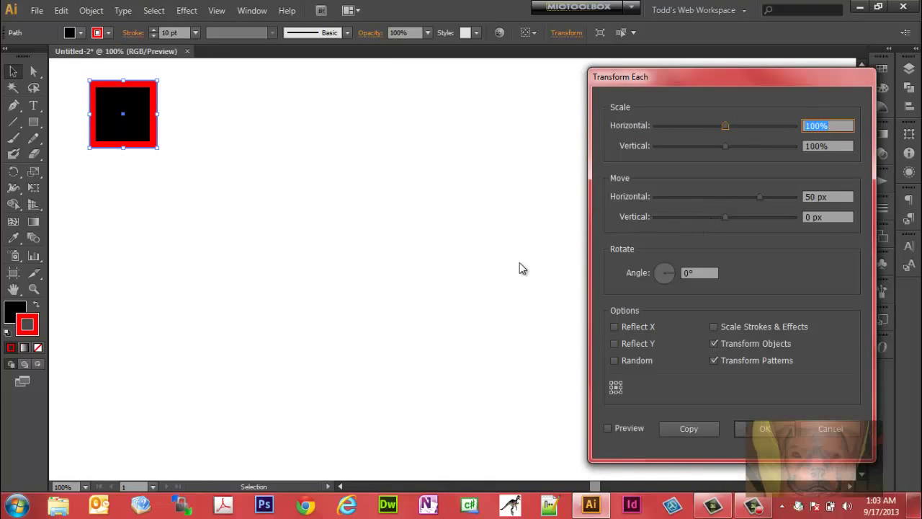
pyautogui.click(808, 196)
pyautogui.moveTo(814, 197); pyautogui.dragTo(791, 201)
pyautogui.write('100')
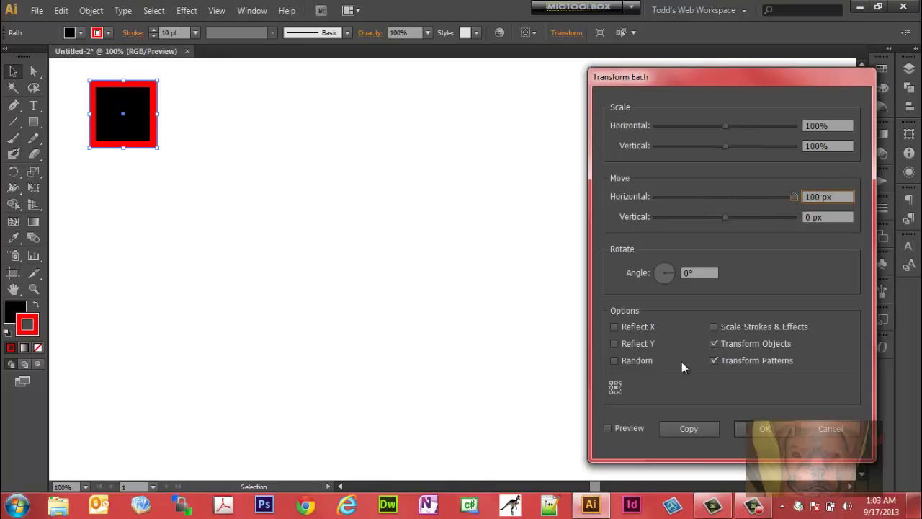
pyautogui.click(606, 429)
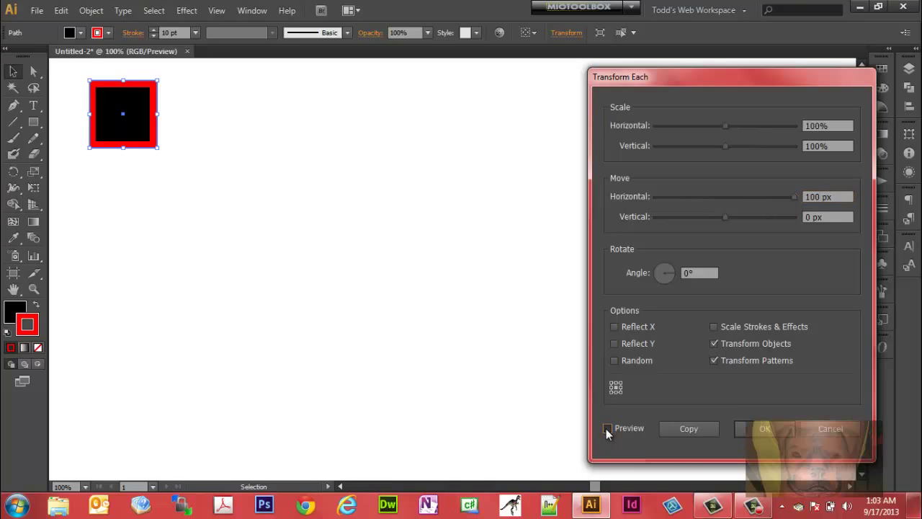
pyautogui.click(677, 429)
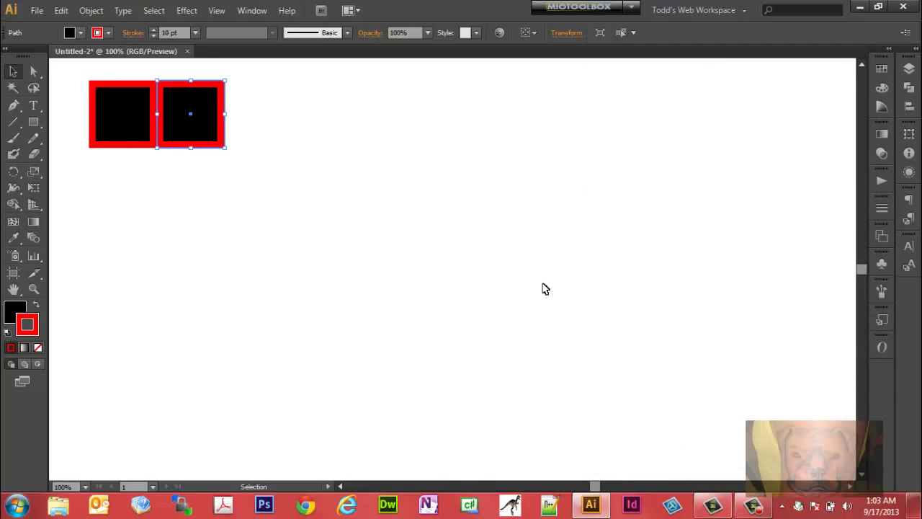
# Select the squares in turn and show the Transform panel's position and size values.
pyautogui.click(542, 288)
pyautogui.click(192, 131)
pyautogui.click(113, 126)
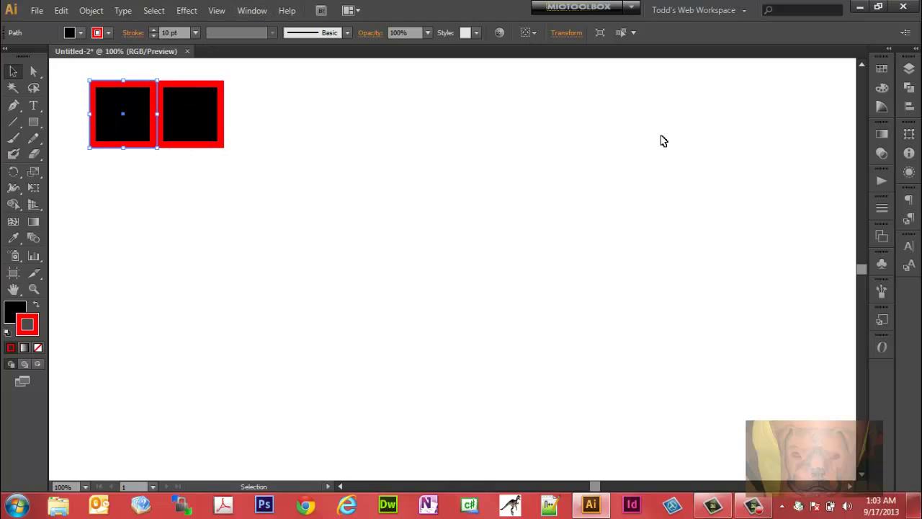
pyautogui.click(908, 135)
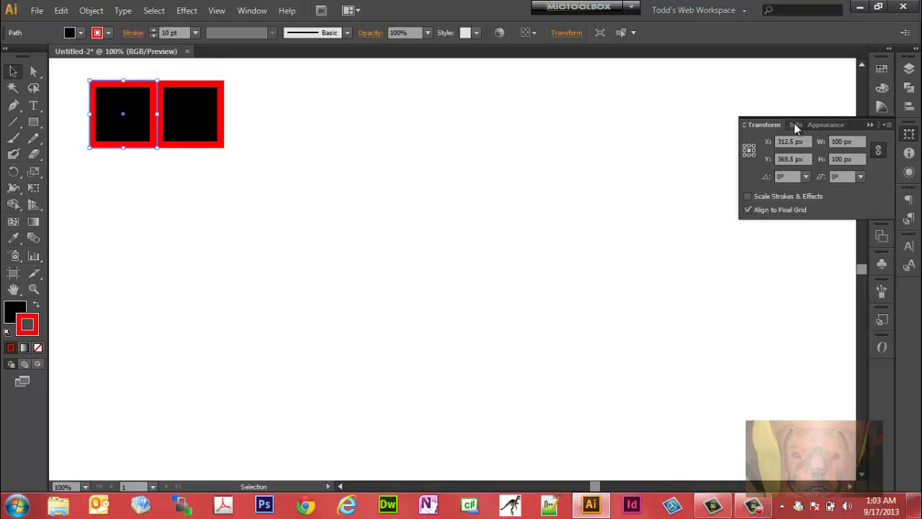
# Look through the Window menu's panel list, then deselect the squares.
pyautogui.click(245, 13)
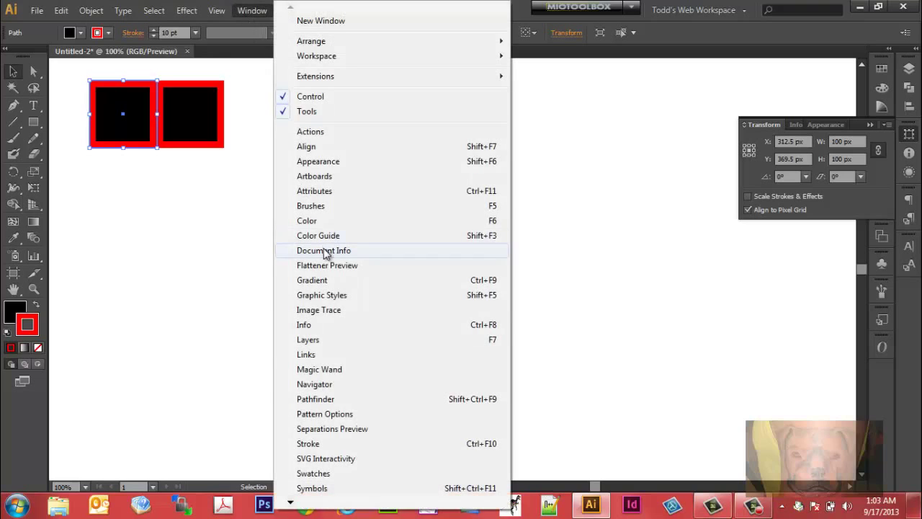
pyautogui.moveTo(319, 507)
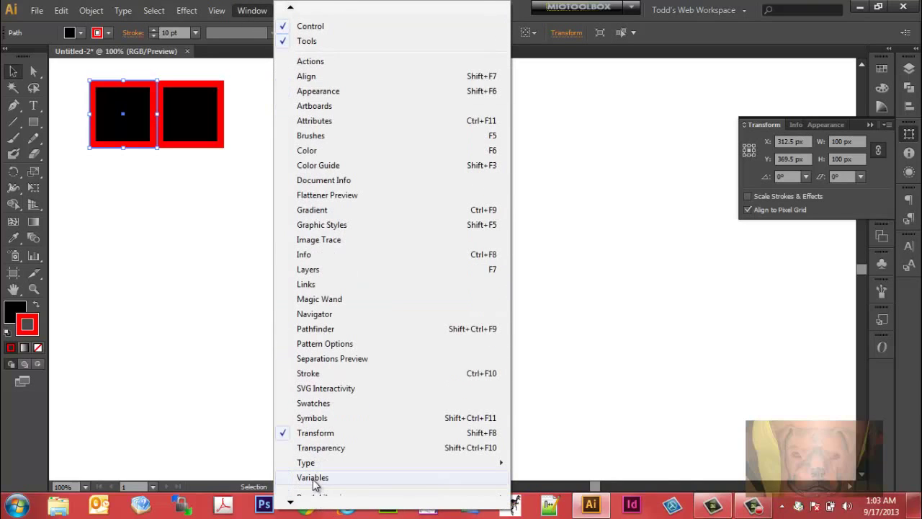
pyautogui.click(753, 403)
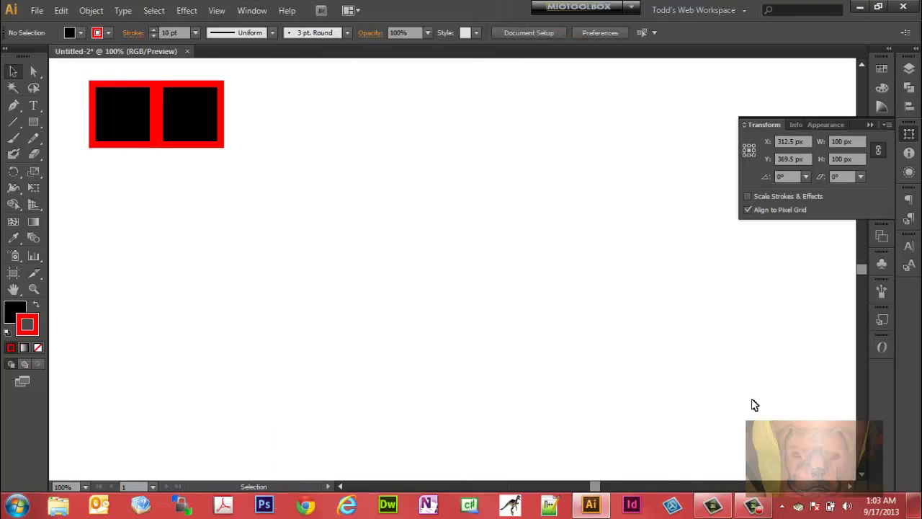
# Enlarge the right square to 150 × 150 px in the Transform panel.
pyautogui.click(193, 128)
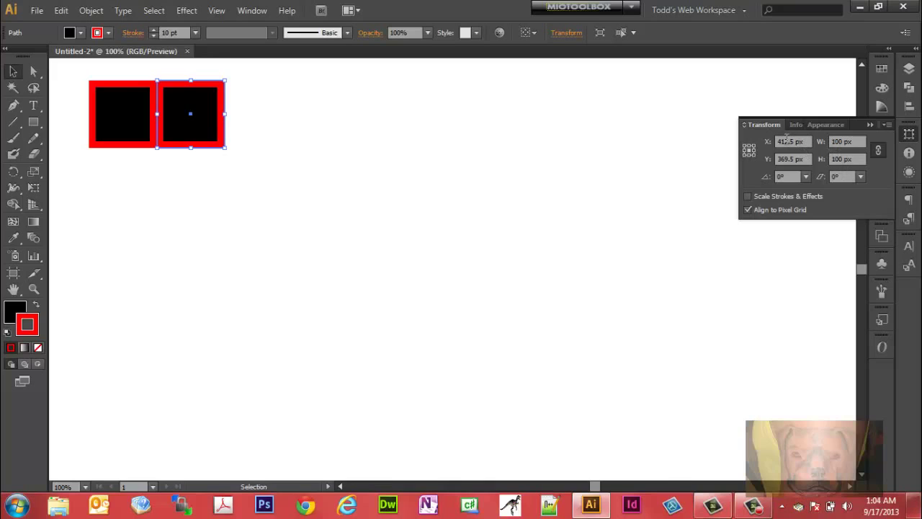
pyautogui.click(790, 158)
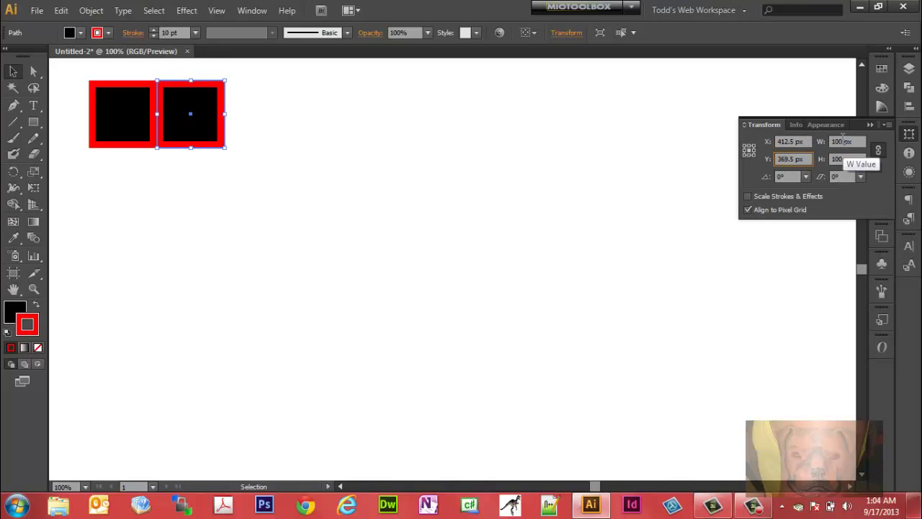
pyautogui.click(841, 140)
pyautogui.moveTo(841, 141); pyautogui.dragTo(833, 144)
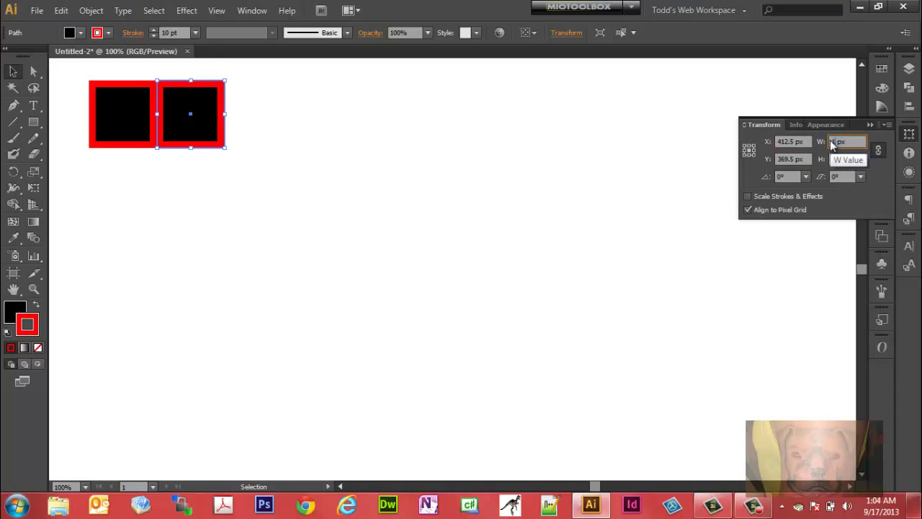
pyautogui.write('150')
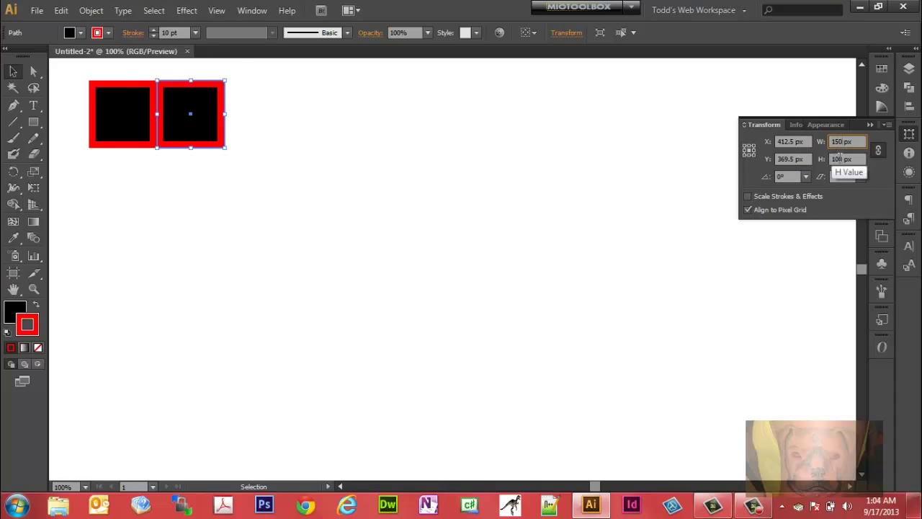
pyautogui.press('Tab')
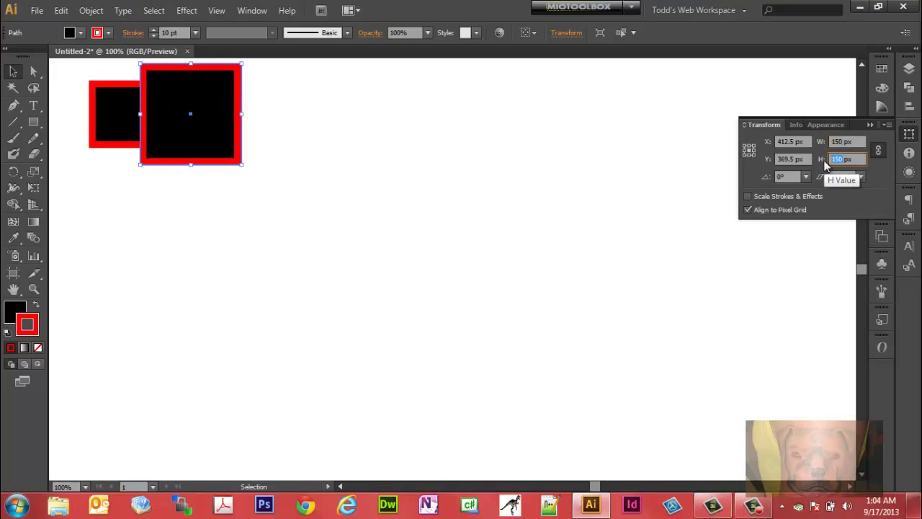
pyautogui.write('150')
pyautogui.press('Tab')
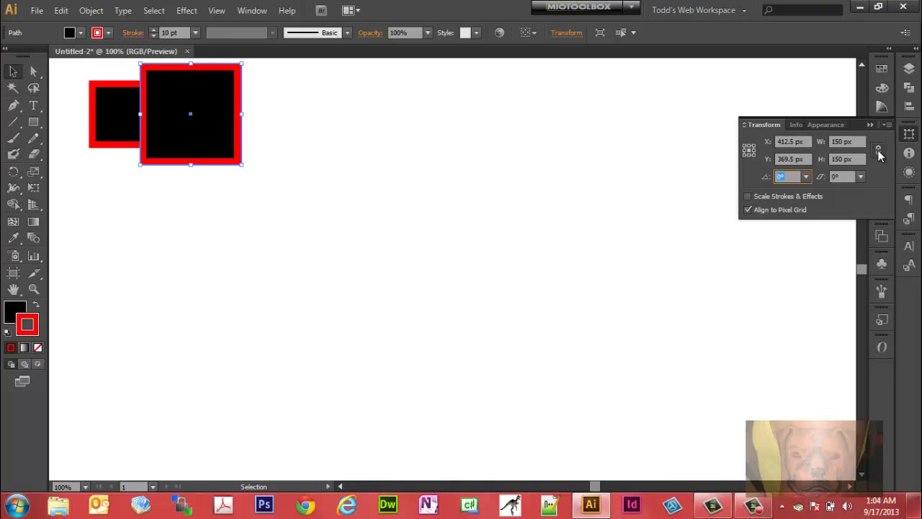
# Link width and height and restore the square to 100 × 100 px.
pyautogui.hotkey('shift', 'Tab')
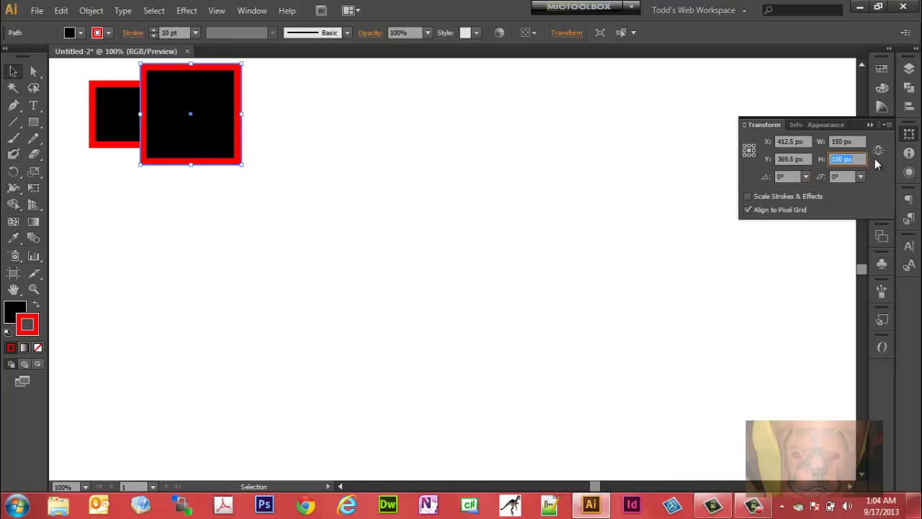
pyautogui.click(878, 153)
pyautogui.write('100')
pyautogui.press('Return')
# Close the Transform panel and build a row of copies with Transform Each and Ctrl+D.
pyautogui.press('v')
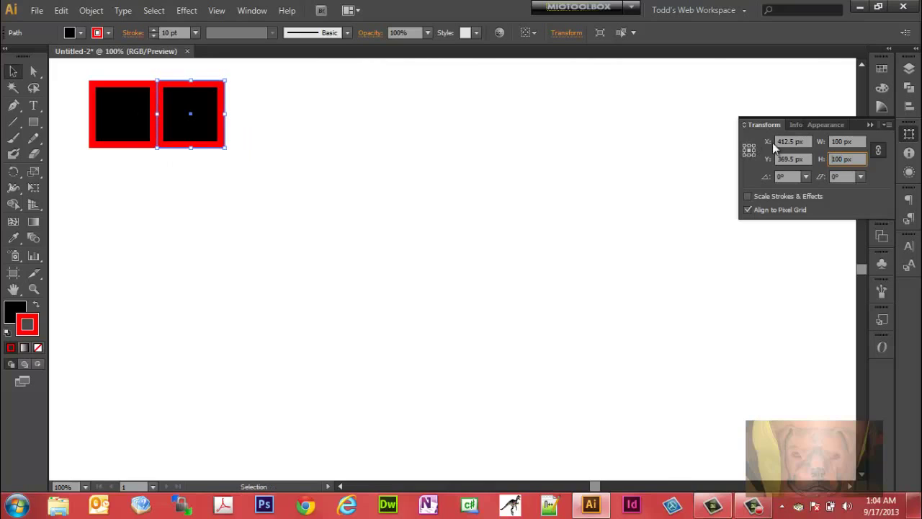
pyautogui.click(871, 124)
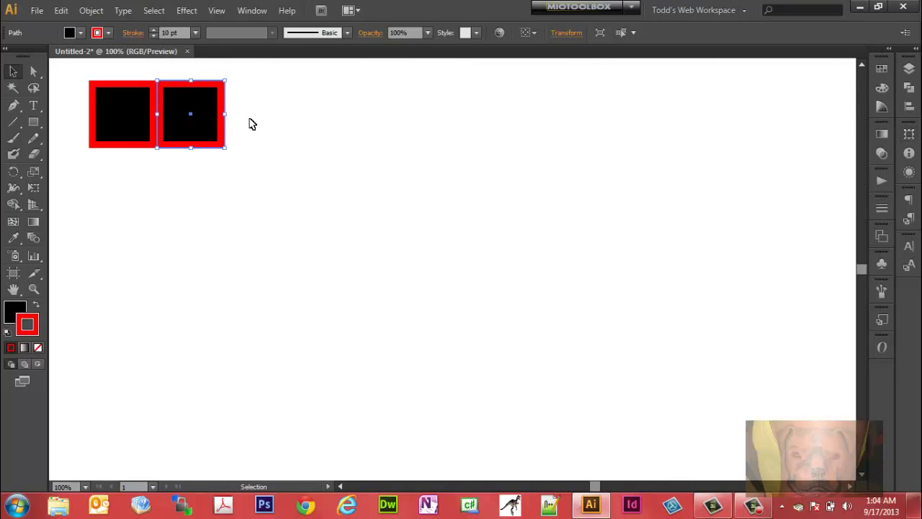
pyautogui.click(88, 13)
pyautogui.moveTo(108, 26)
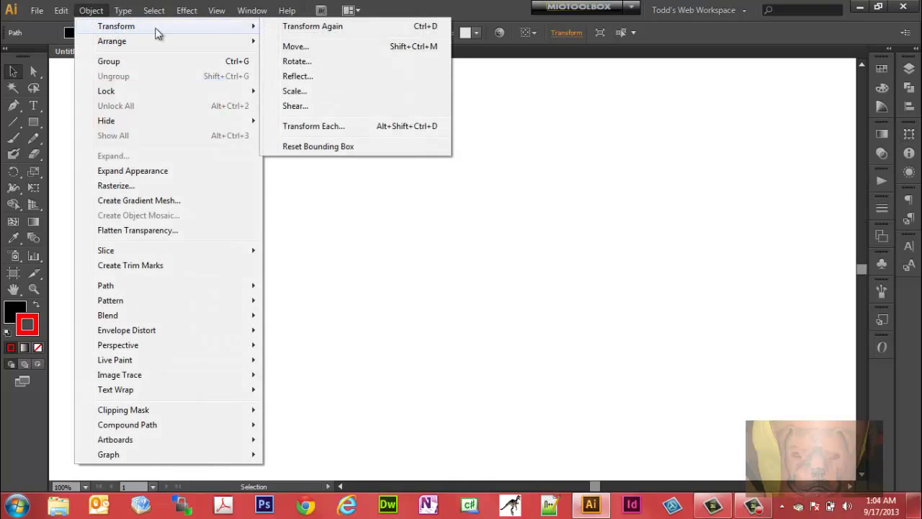
pyautogui.click(327, 128)
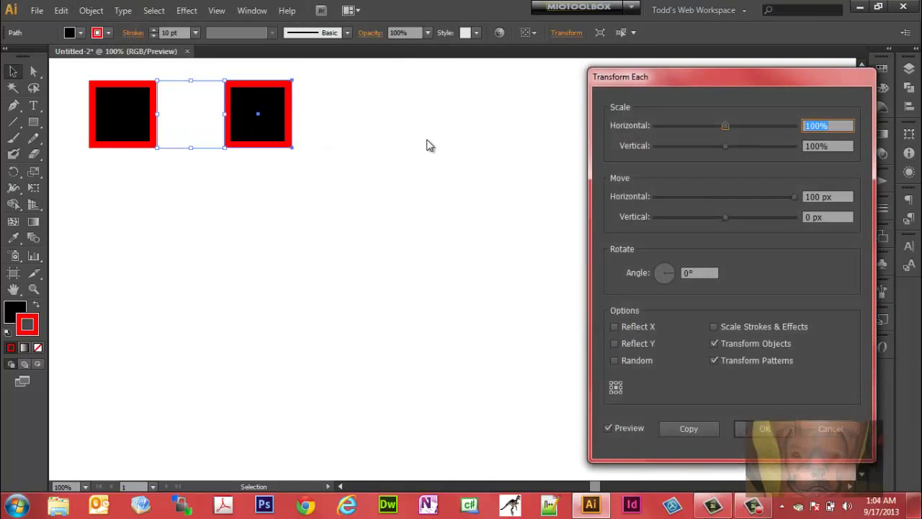
pyautogui.click(678, 428)
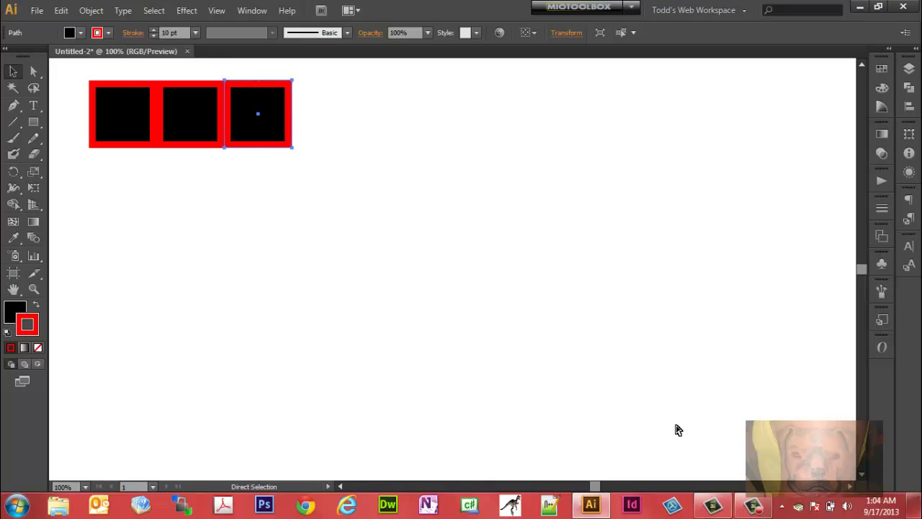
pyautogui.hotkey('ctrl', 'd')
pyautogui.hotkey('ctrl', 'd')
pyautogui.hotkey('ctrl', 'd')
pyautogui.hotkey('ctrl', 'd')
pyautogui.hotkey('ctrl', 'd')
pyautogui.hotkey('ctrl', 'd')
pyautogui.hotkey('ctrl', 'd')
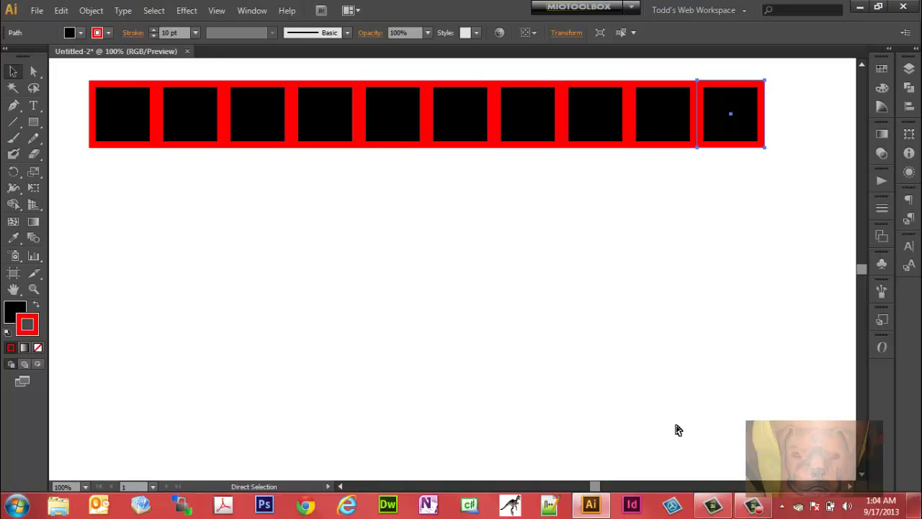
# Marquee-select every copied square after the first one.
pyautogui.press('v')
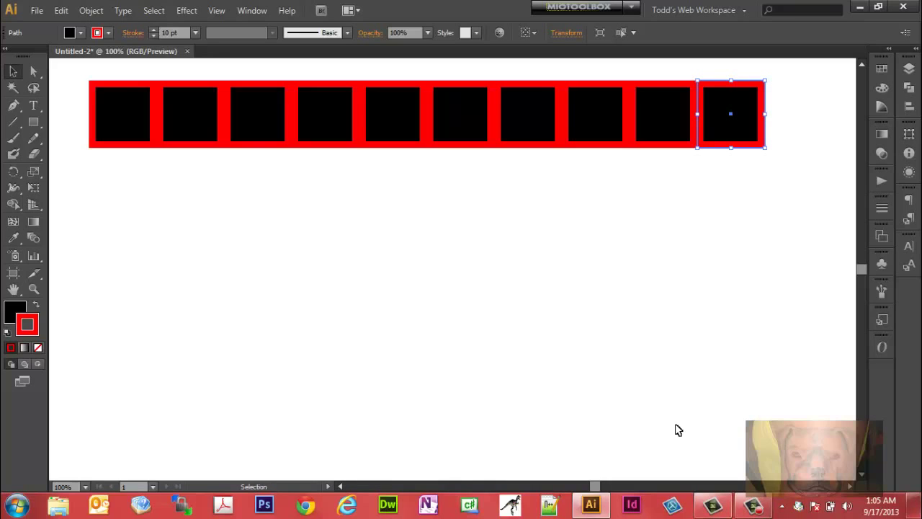
pyautogui.click(142, 227)
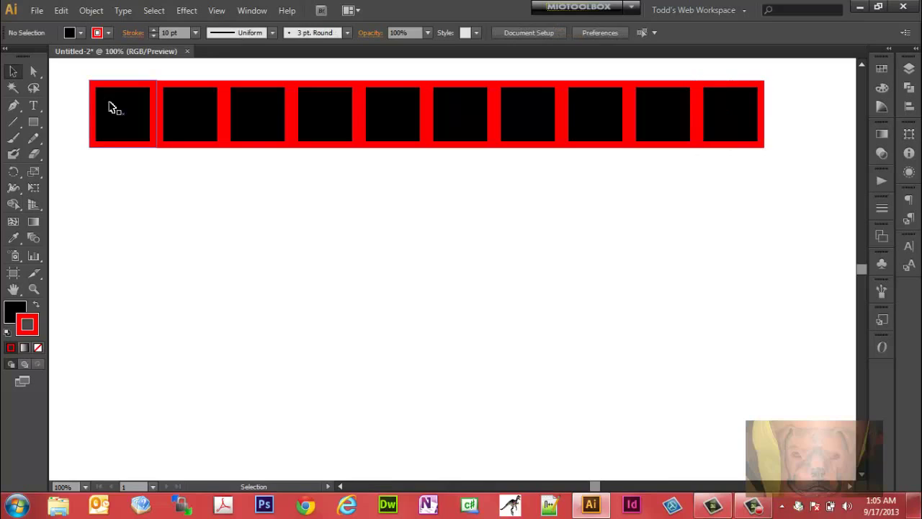
pyautogui.click(108, 108)
pyautogui.click(199, 121)
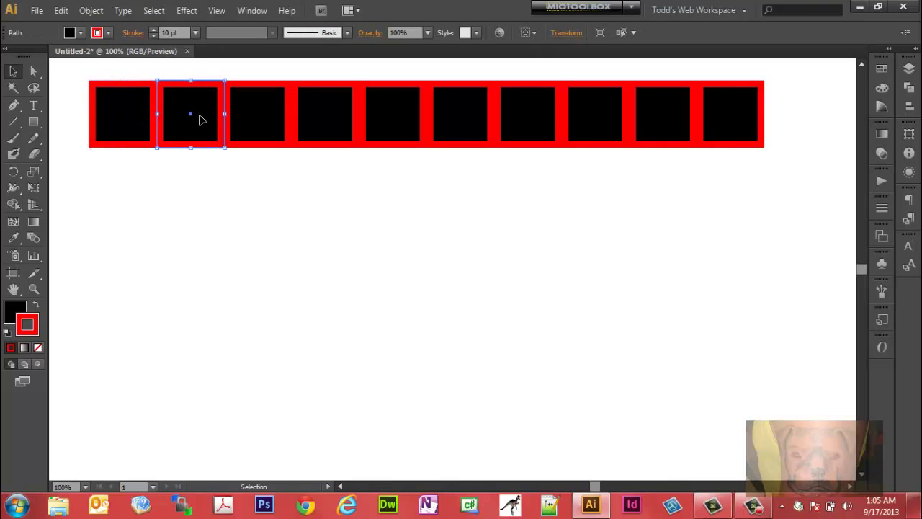
pyautogui.keyDown('shift'); pyautogui.click(724, 119); pyautogui.keyUp('shift')
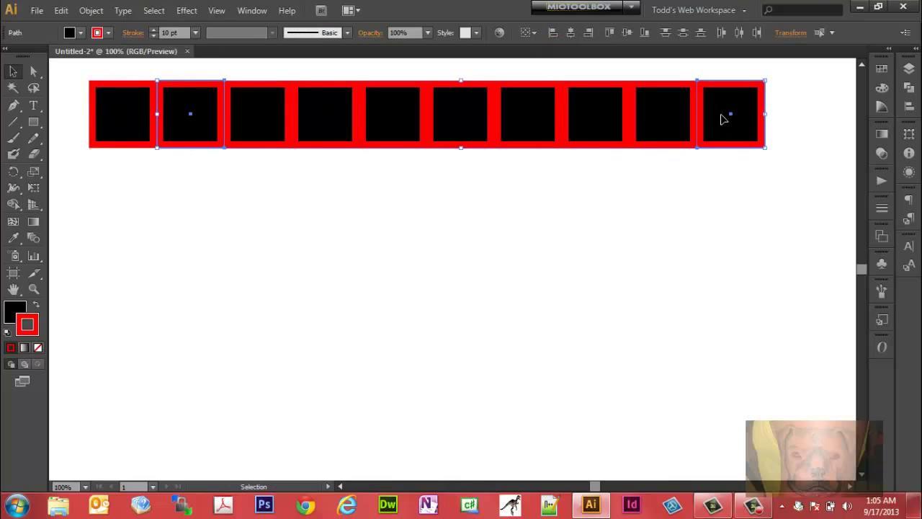
pyautogui.click(401, 197)
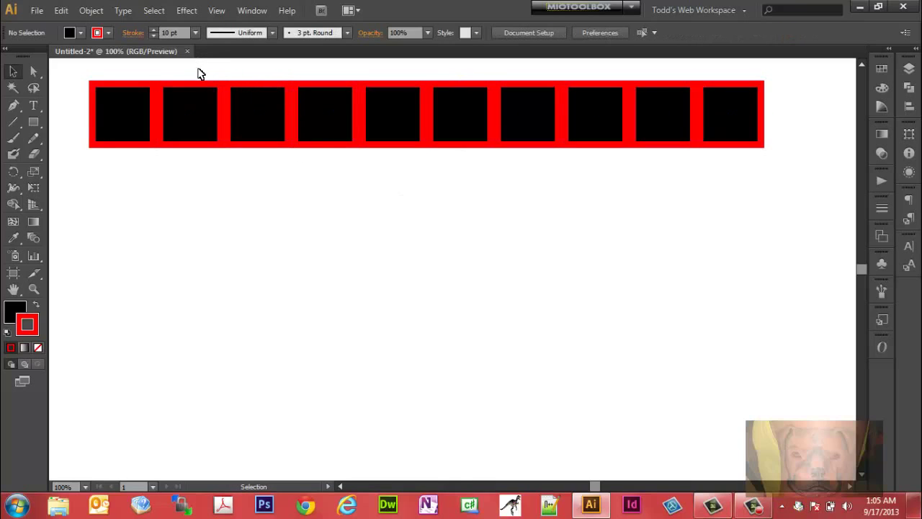
pyautogui.moveTo(200, 71); pyautogui.dragTo(751, 142)
# Delete the selected copies and add a Transform effect to the remaining square.
pyautogui.press('Delete')
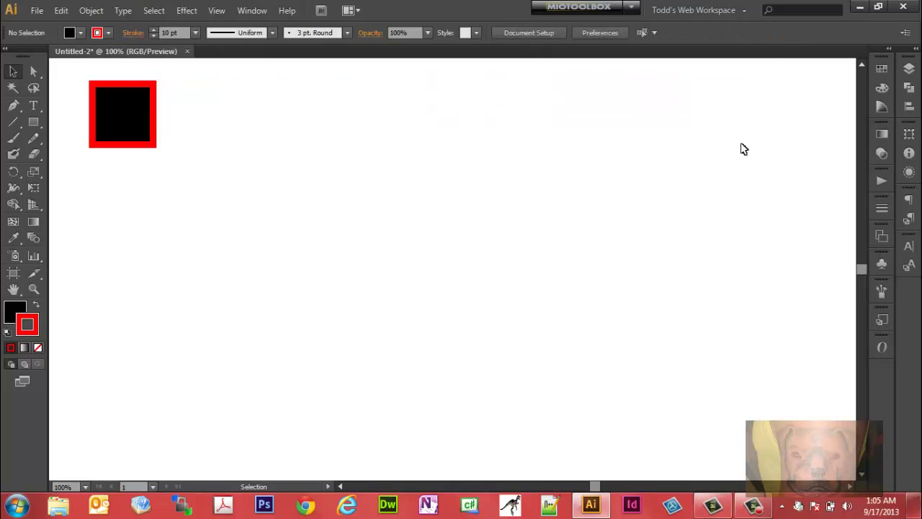
pyautogui.click(149, 141)
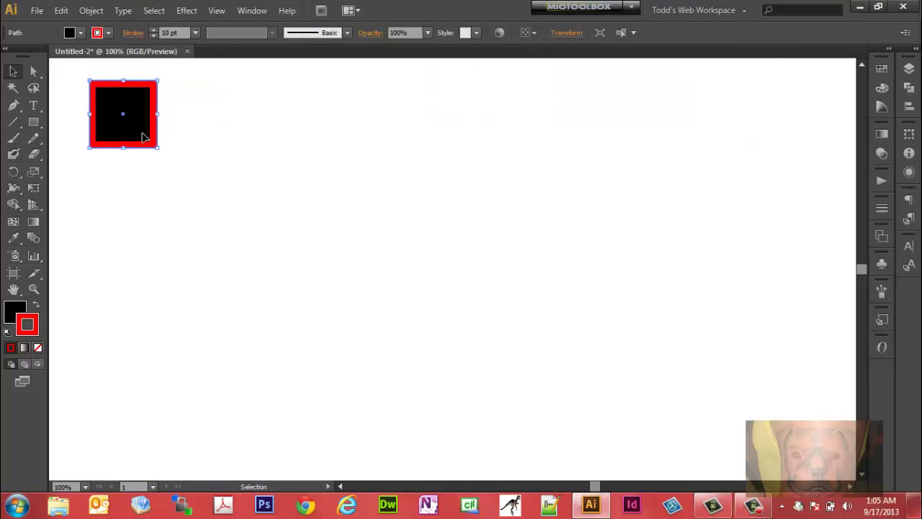
pyautogui.click(184, 11)
pyautogui.moveTo(216, 121)
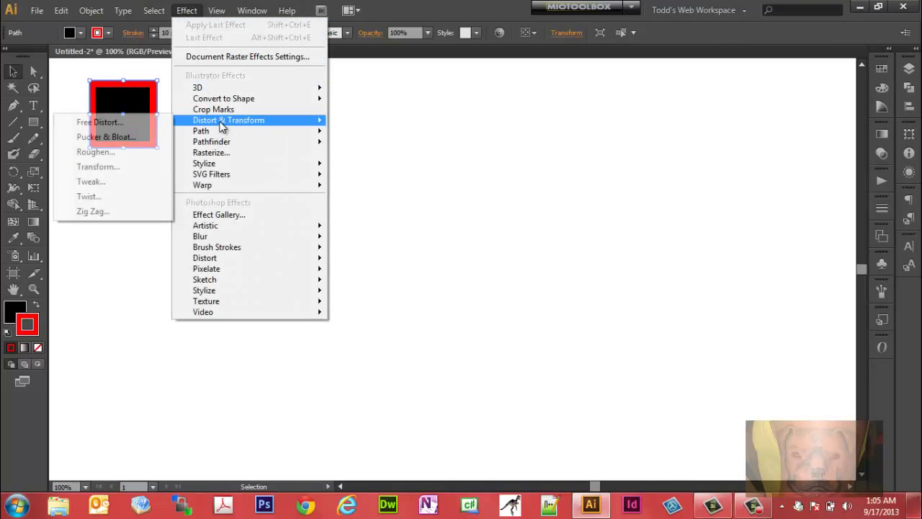
pyautogui.click(138, 168)
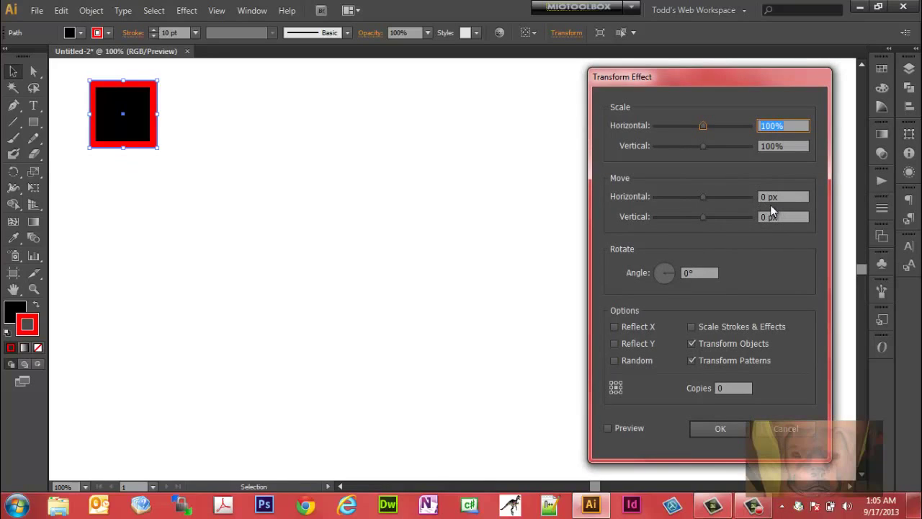
# Set the effect to move 100 px right and 100 px down with 5 copies.
pyautogui.doubleClick(766, 199)
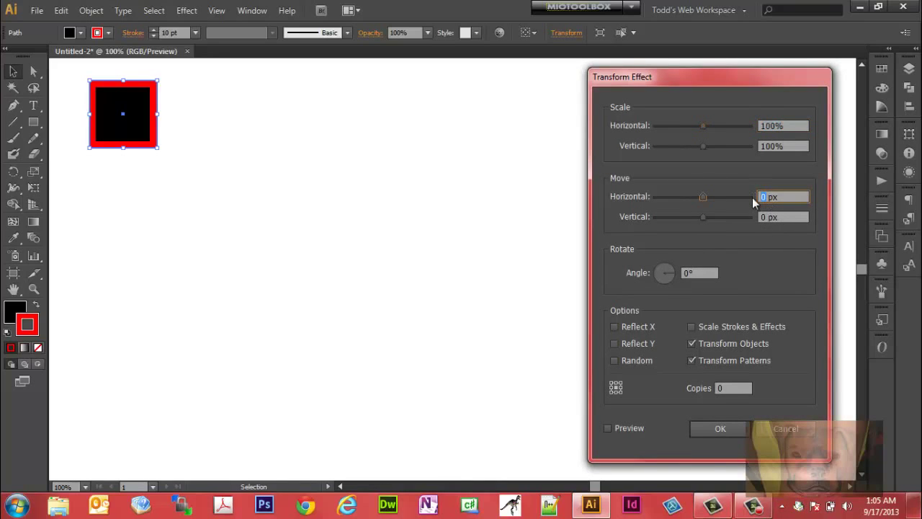
pyautogui.write('100')
pyautogui.doubleClick(762, 217)
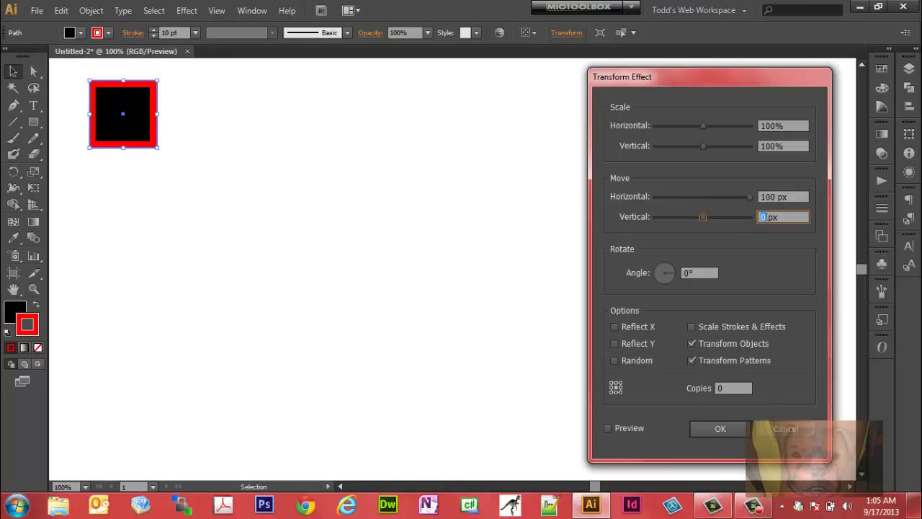
pyautogui.write('100')
pyautogui.click(728, 388)
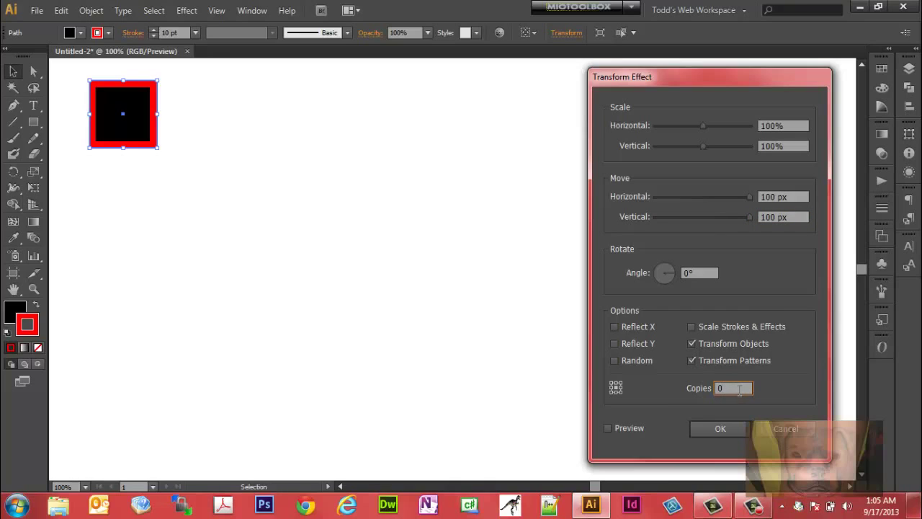
pyautogui.moveTo(739, 390); pyautogui.dragTo(696, 391)
pyautogui.write('5')
pyautogui.click(607, 429)
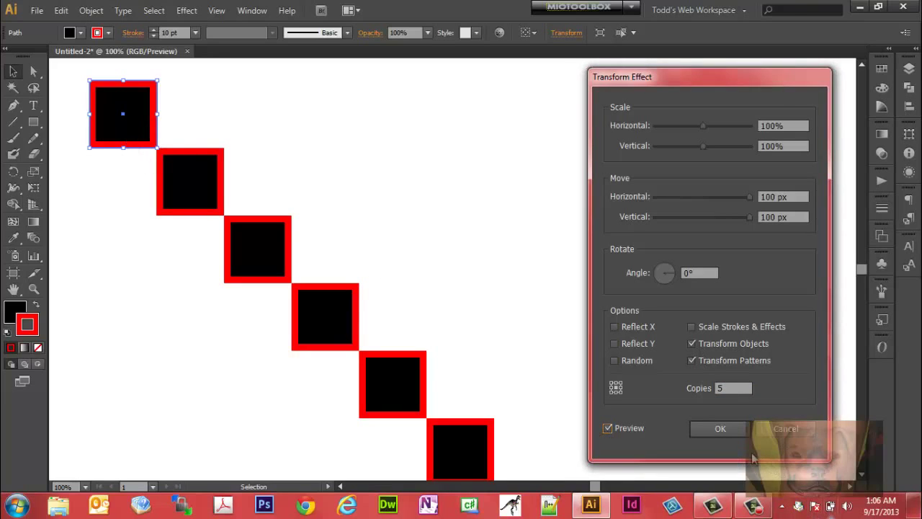
pyautogui.click(722, 431)
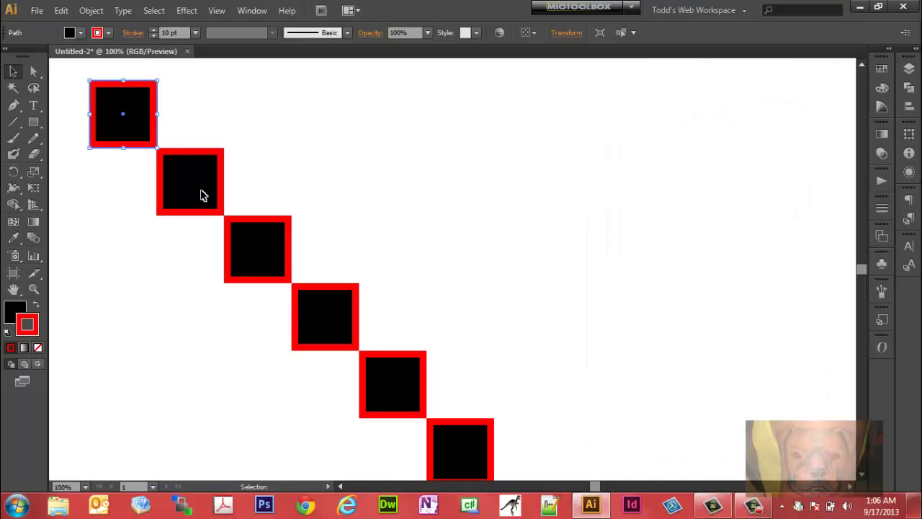
# Reselect the square and check its real paths in Outline view, then return to Preview.
pyautogui.click(362, 348)
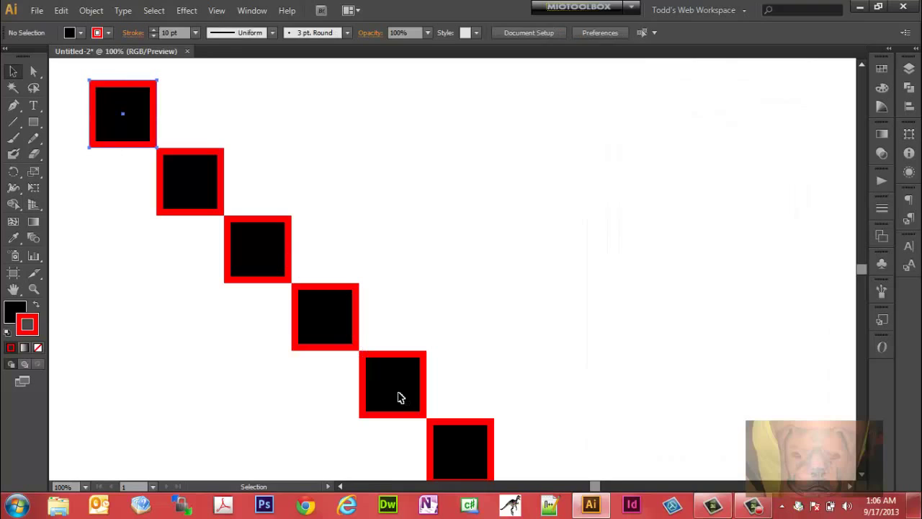
pyautogui.click(425, 416)
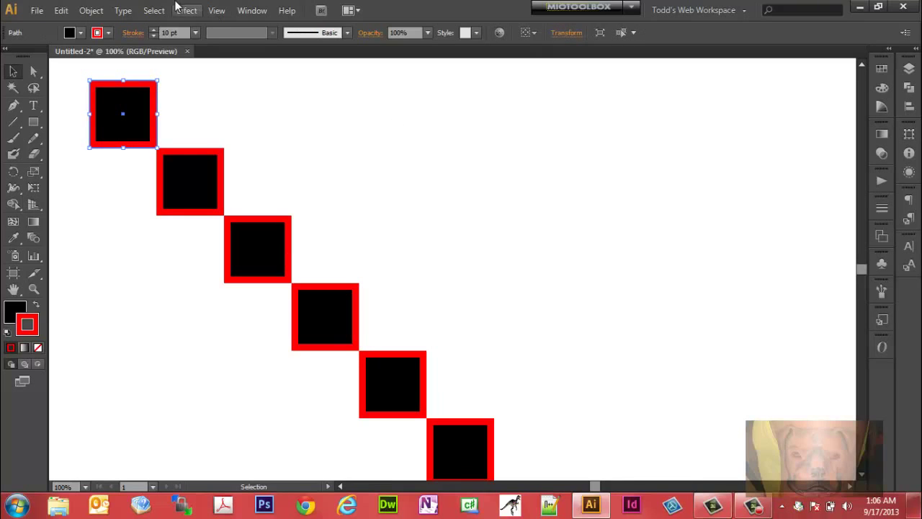
pyautogui.click(216, 10)
pyautogui.click(261, 9)
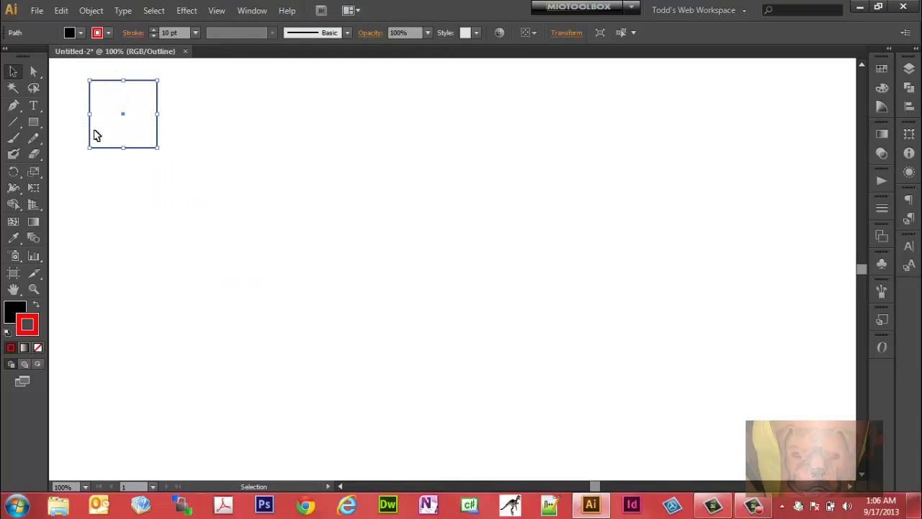
pyautogui.click(218, 11)
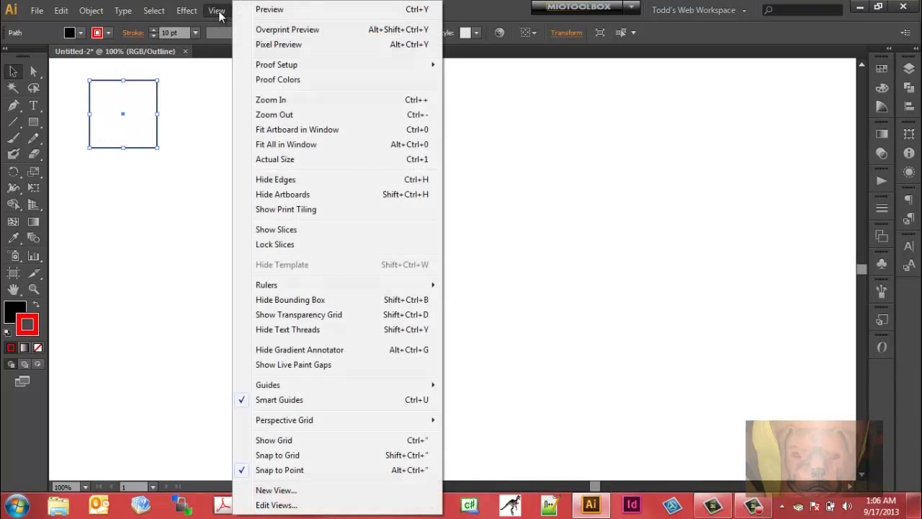
pyautogui.click(261, 11)
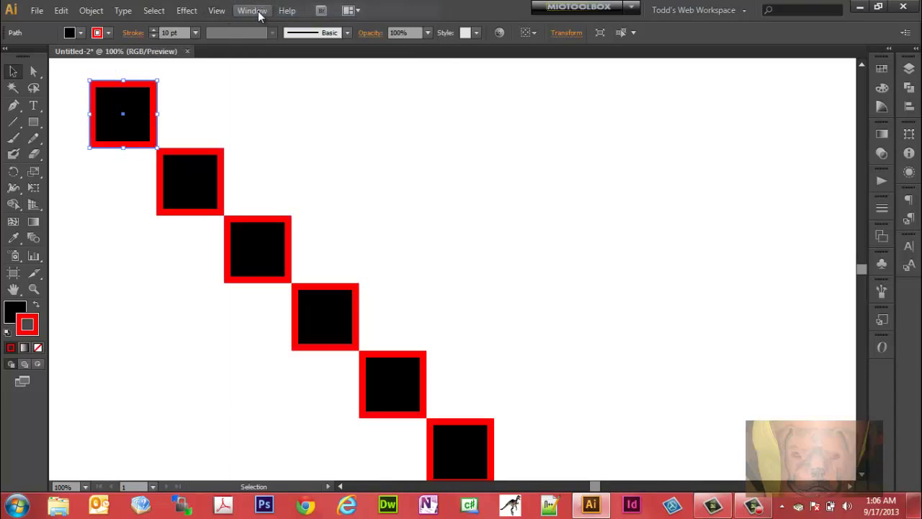
# Select the original square and view its 100 × 100 px size in the Transform panel.
pyautogui.click(397, 283)
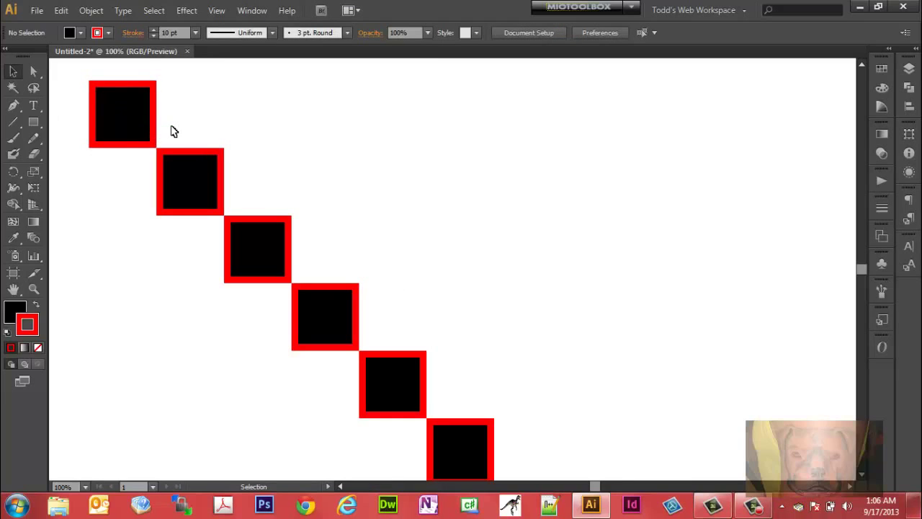
pyautogui.click(118, 114)
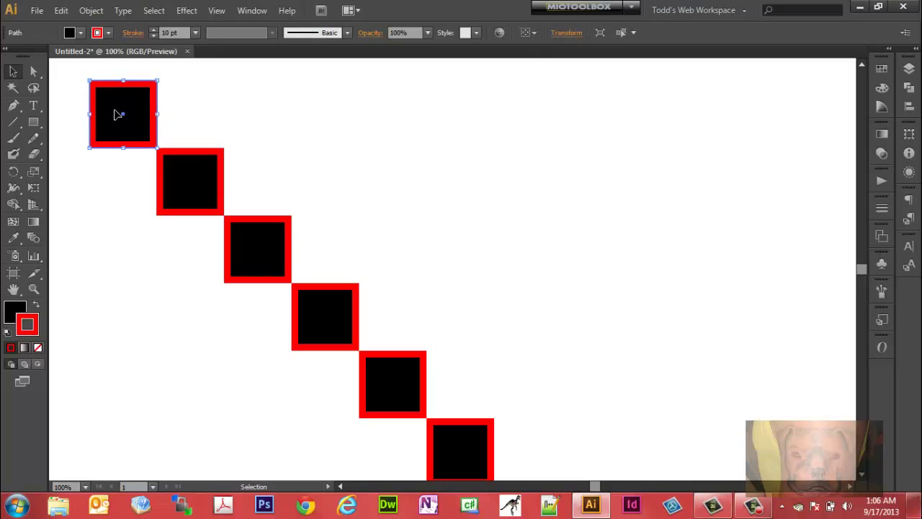
pyautogui.click(907, 135)
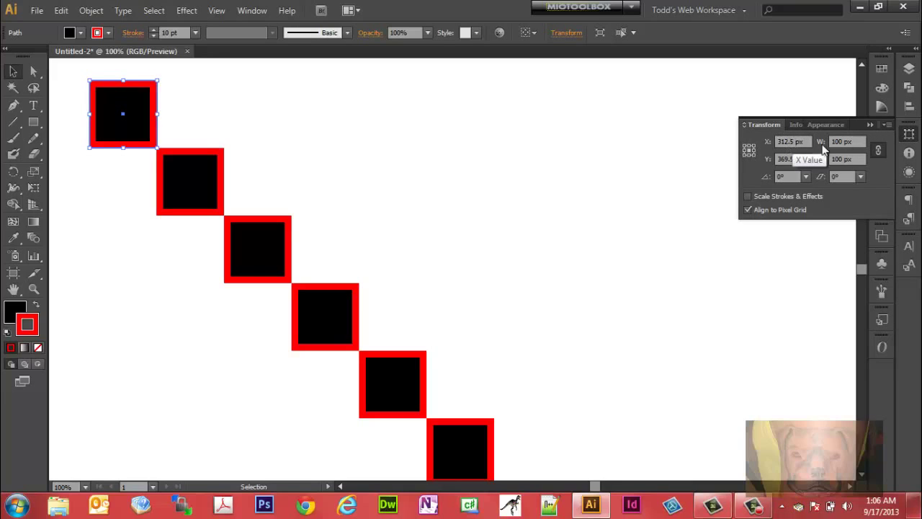
pyautogui.hotkey('shift', 'F6')
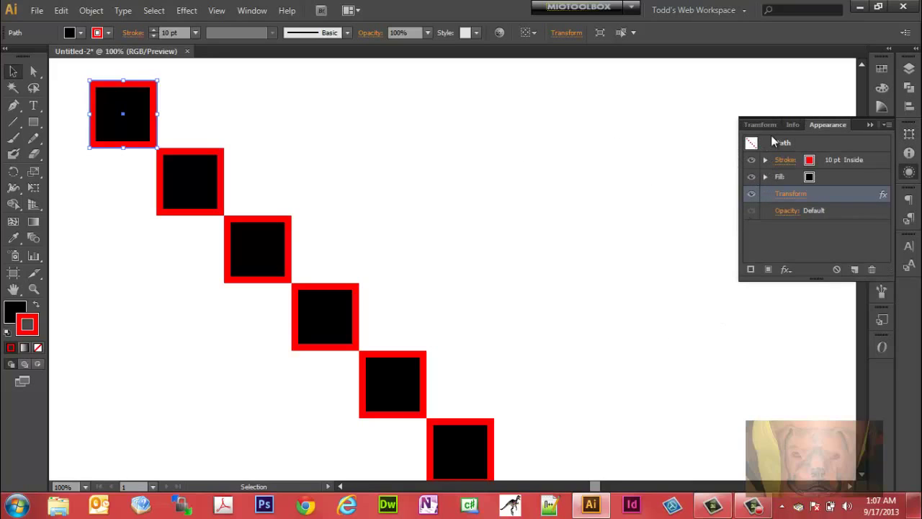
pyautogui.click(245, 14)
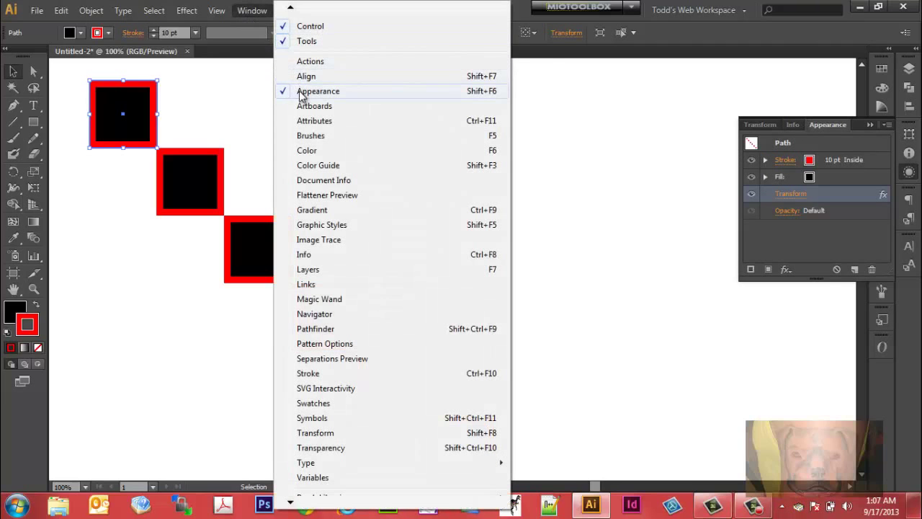
pyautogui.click(607, 122)
pyautogui.click(608, 123)
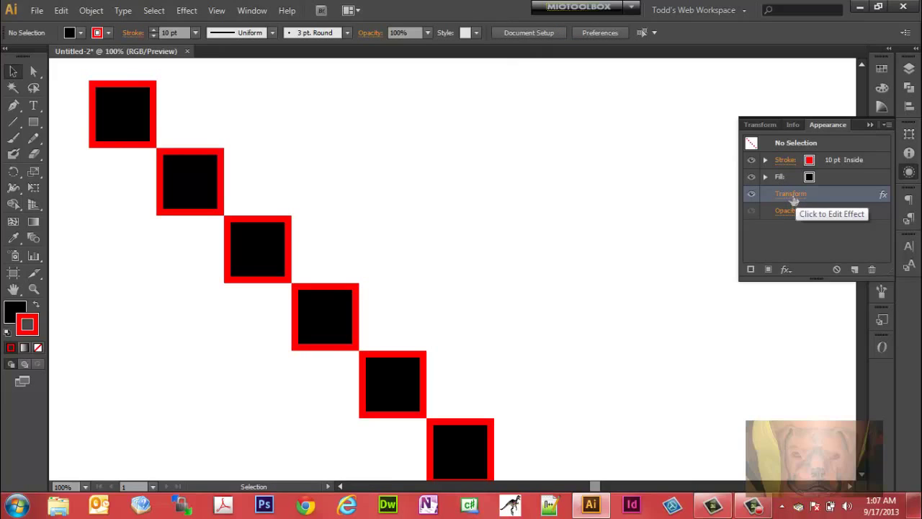
pyautogui.click(760, 125)
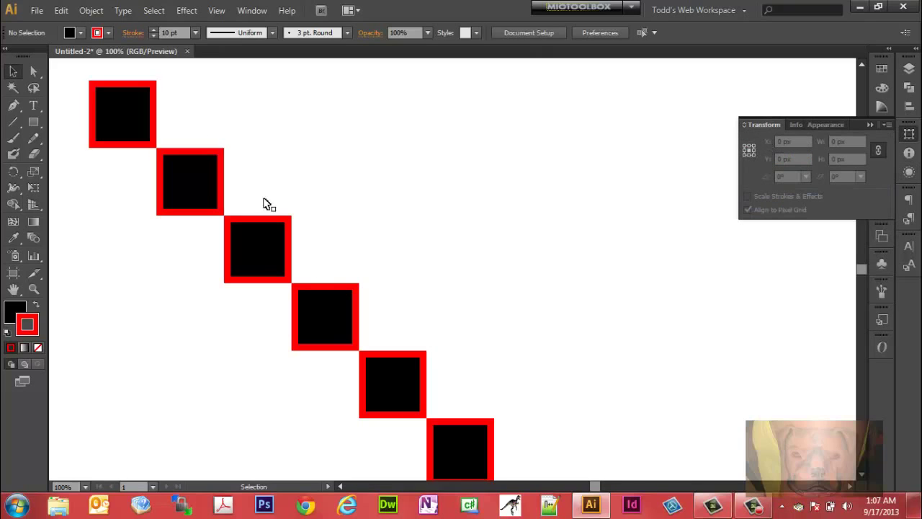
pyautogui.click(152, 99)
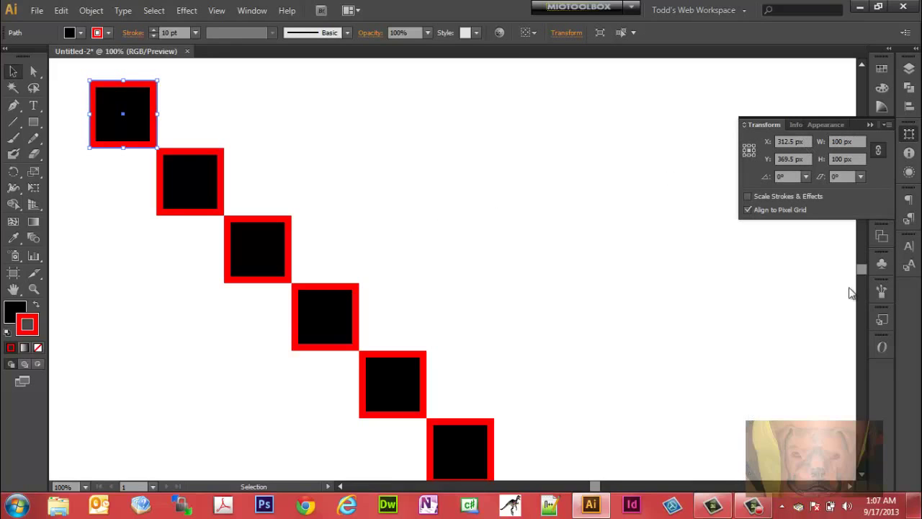
pyautogui.click(826, 126)
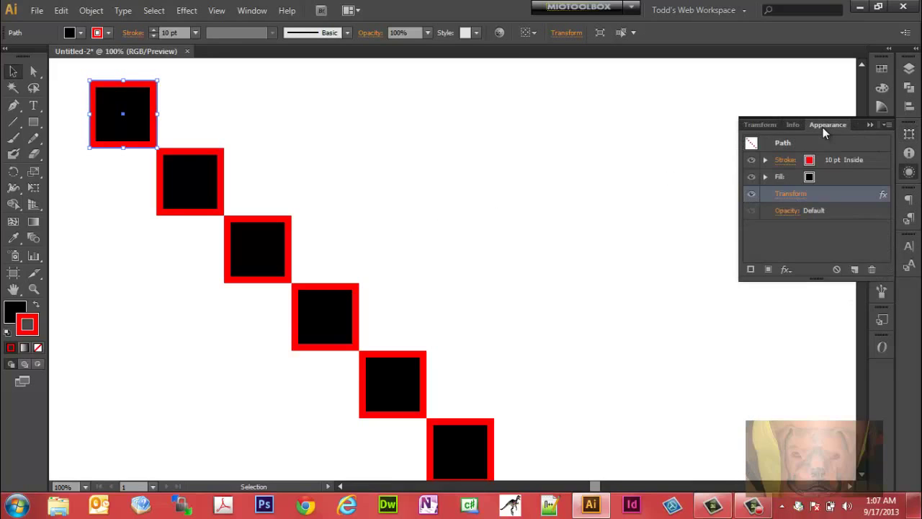
# Change the Transform effect's vertical move to 0 px and apply it.
pyautogui.click(791, 193)
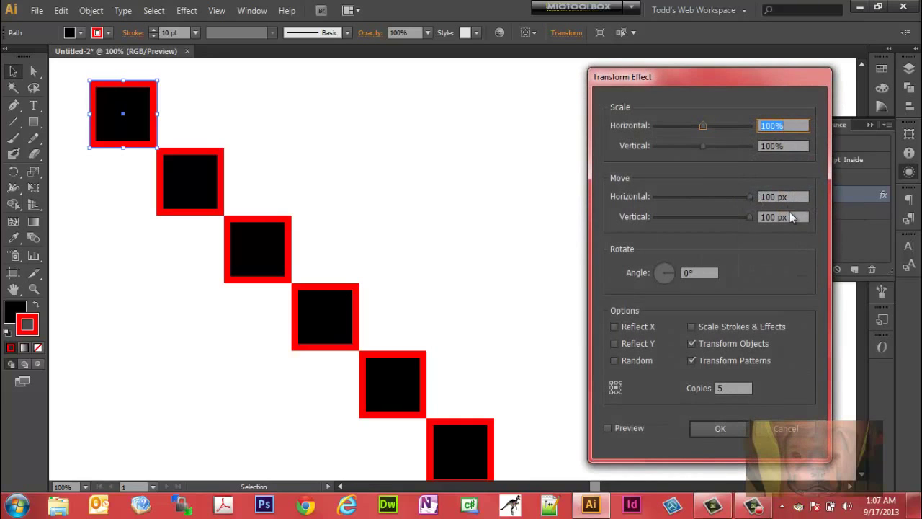
pyautogui.click(782, 216)
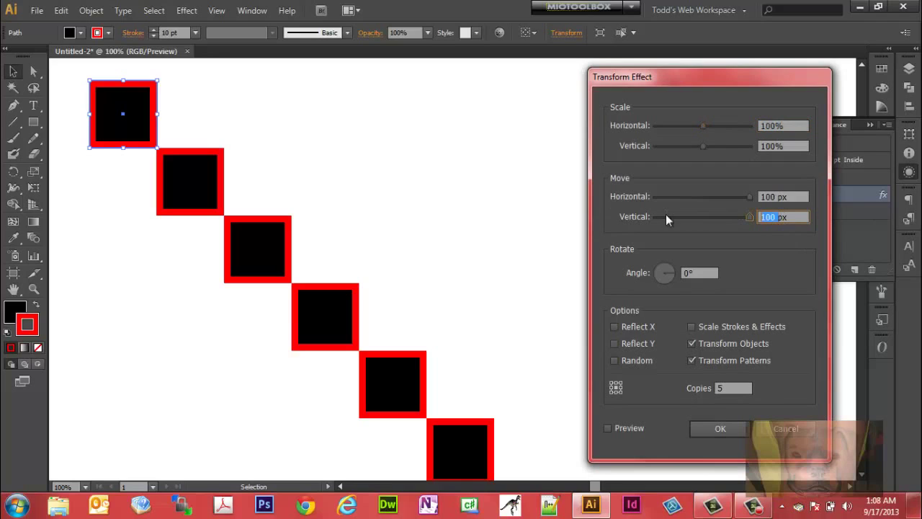
pyautogui.write('0px')
pyautogui.click(608, 428)
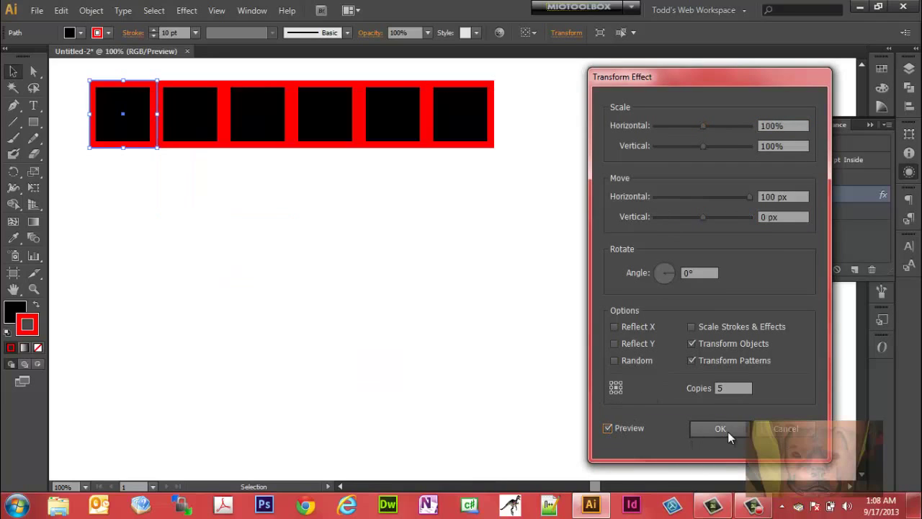
pyautogui.click(720, 429)
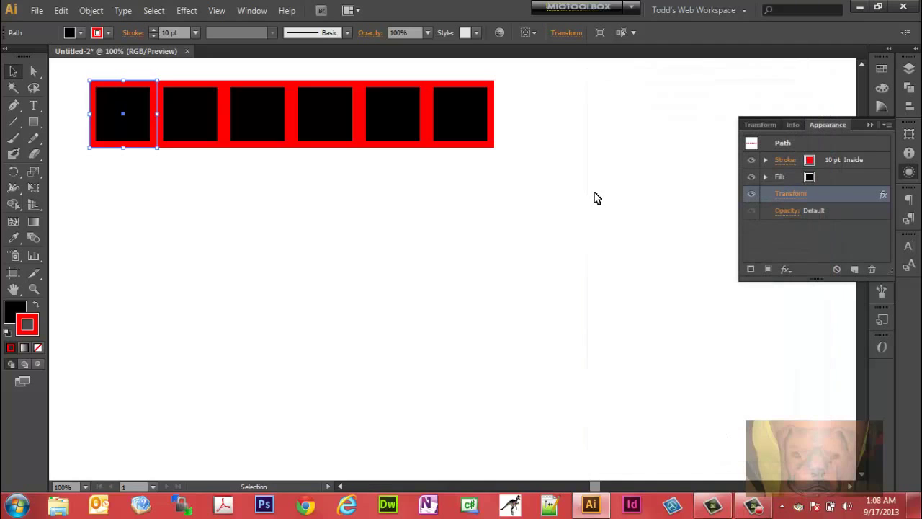
# Reopen the Transform effect and set its horizontal move to 0 px.
pyautogui.click(789, 197)
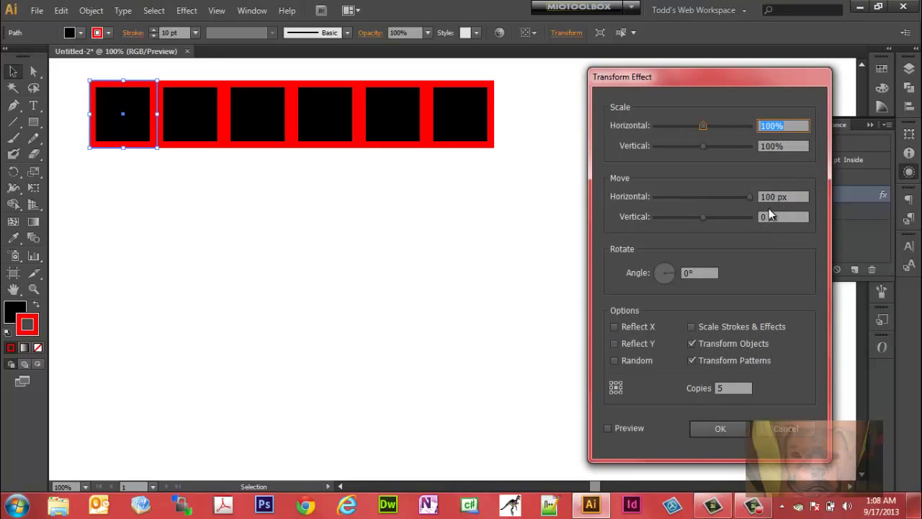
pyautogui.click(778, 198)
pyautogui.write('0px')
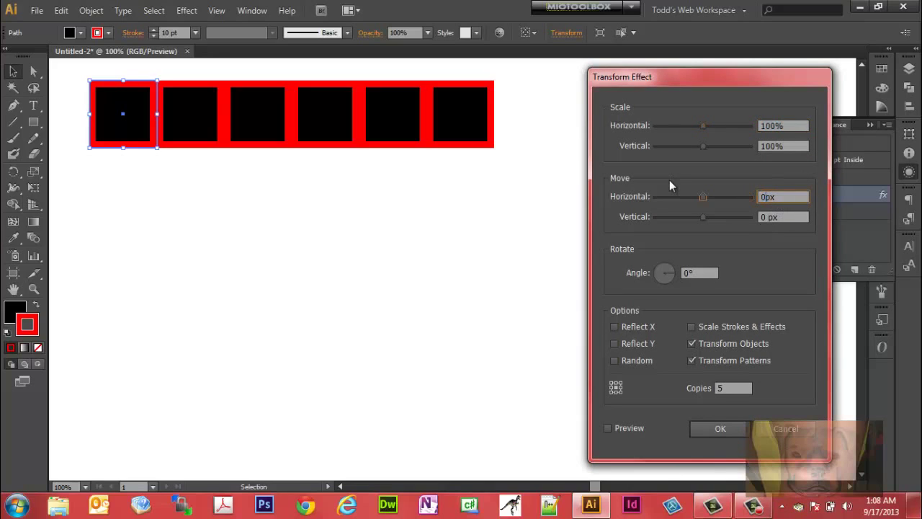
pyautogui.press('Tab')
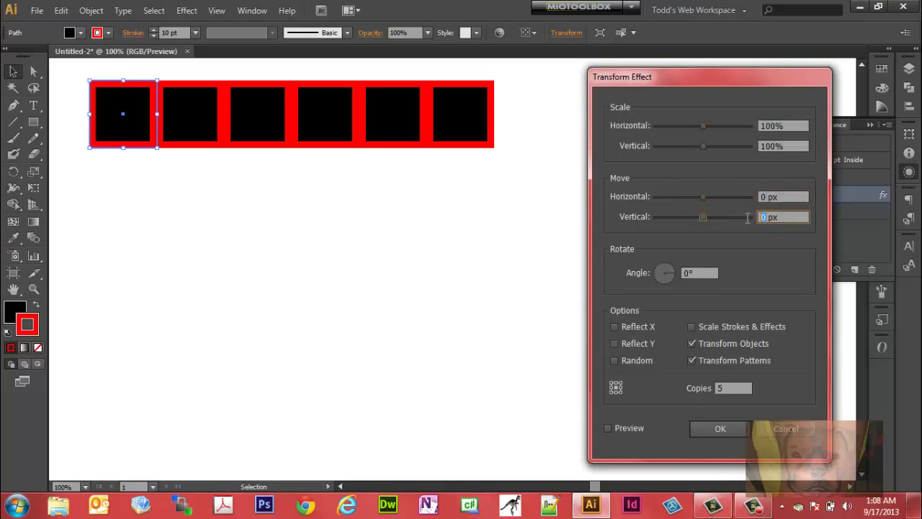
# Apply a 100 px vertical column, then change the effect to 100 px right, 0 px down, 7 copies.
pyautogui.write('100')
pyautogui.click(718, 430)
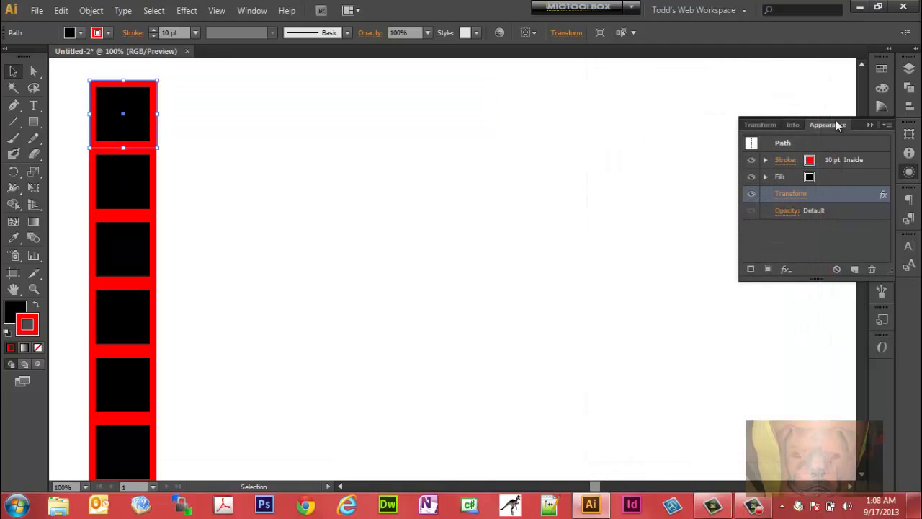
pyautogui.click(793, 193)
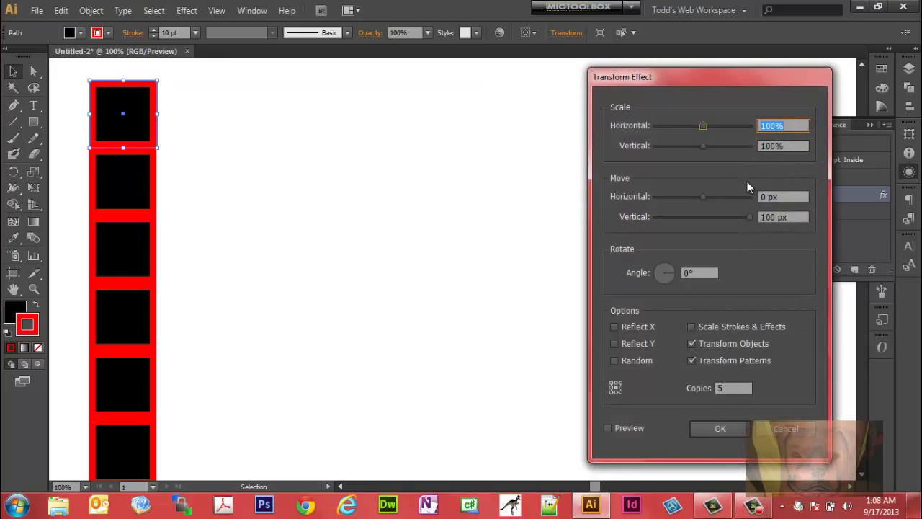
pyautogui.doubleClick(763, 196)
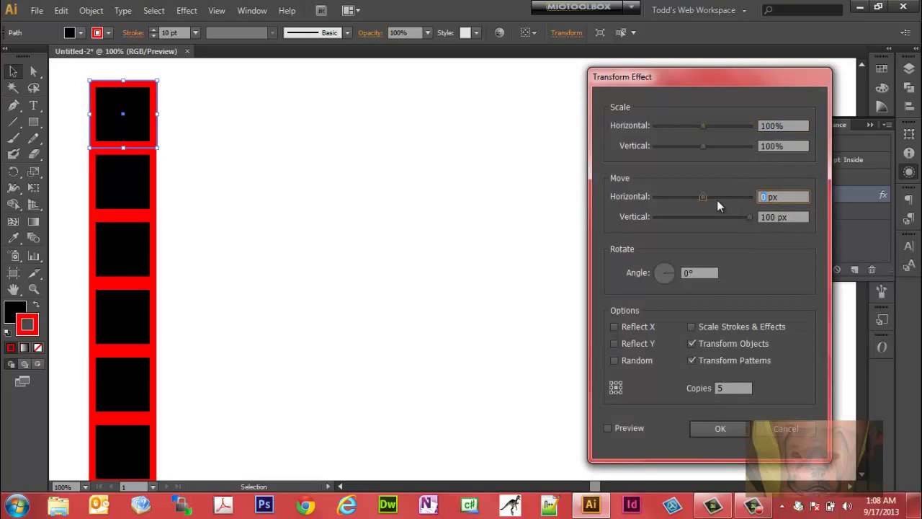
pyautogui.write('100')
pyautogui.doubleClick(777, 217)
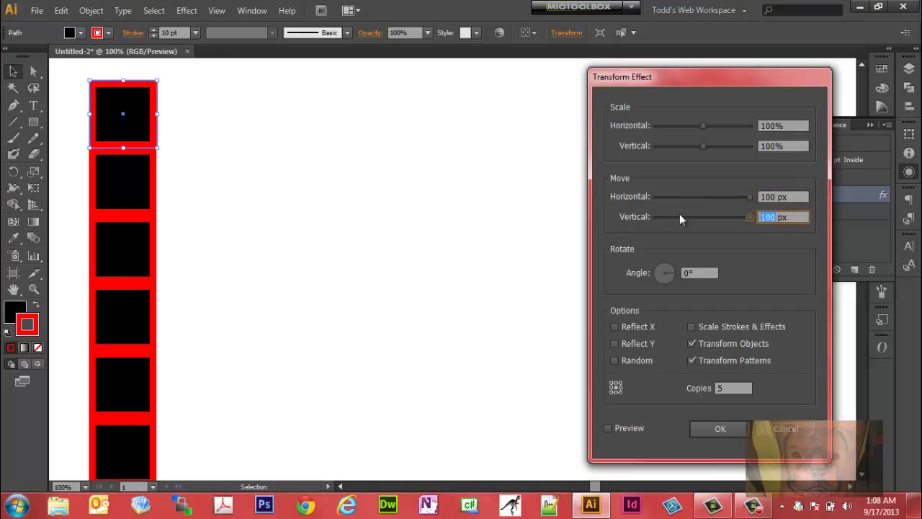
pyautogui.write('0')
pyautogui.doubleClick(730, 387)
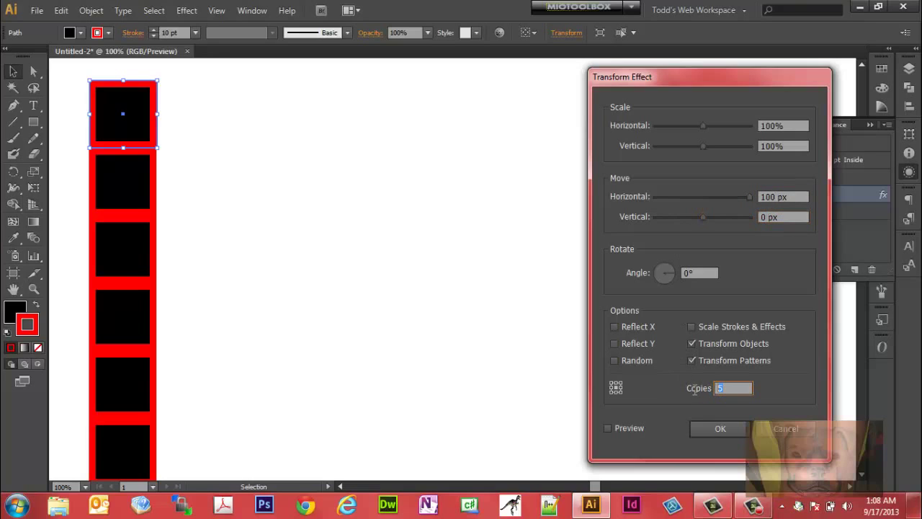
pyautogui.click(712, 428)
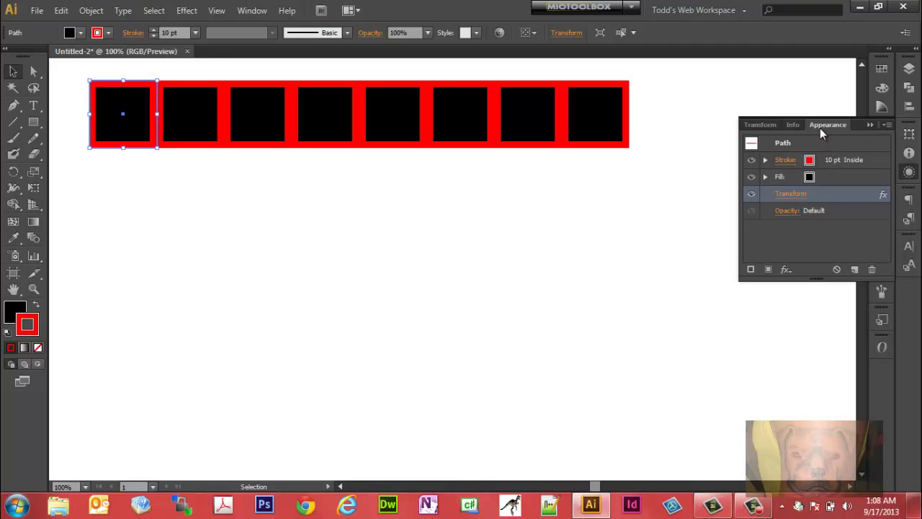
pyautogui.click(189, 10)
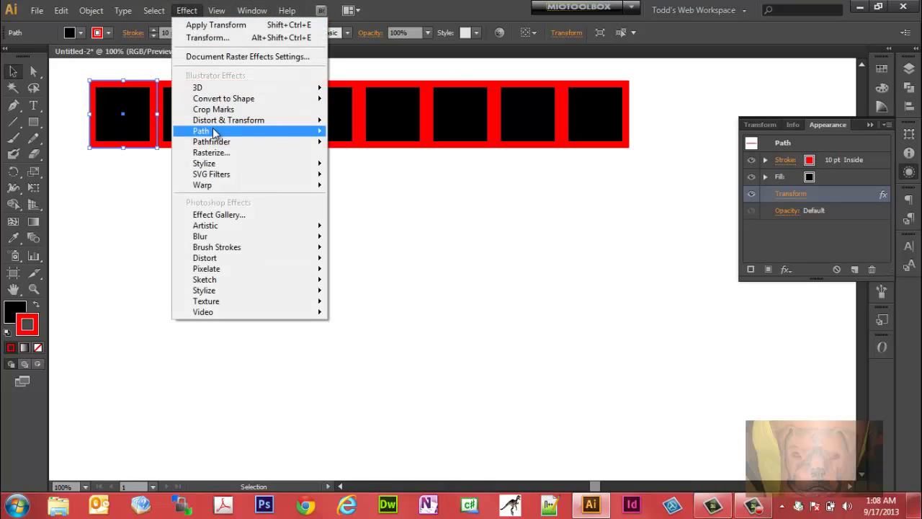
pyautogui.moveTo(220, 121)
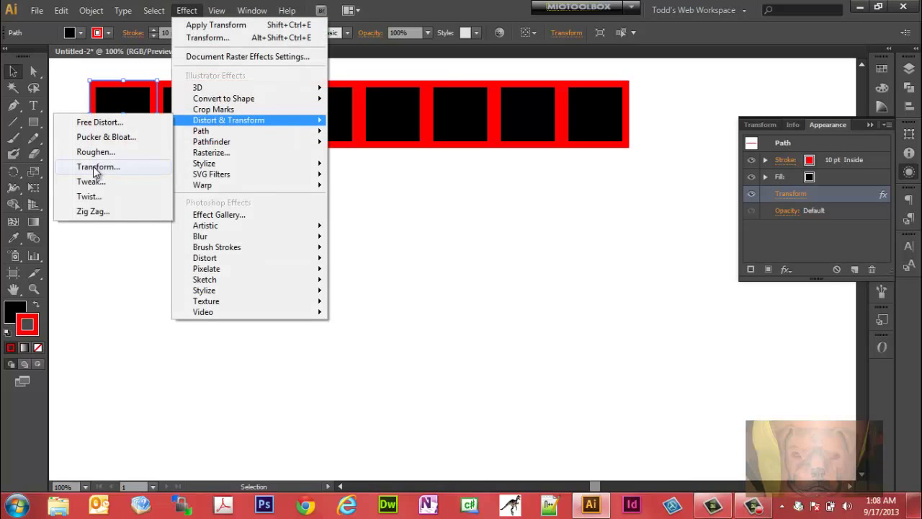
pyautogui.moveTo(37, 10)
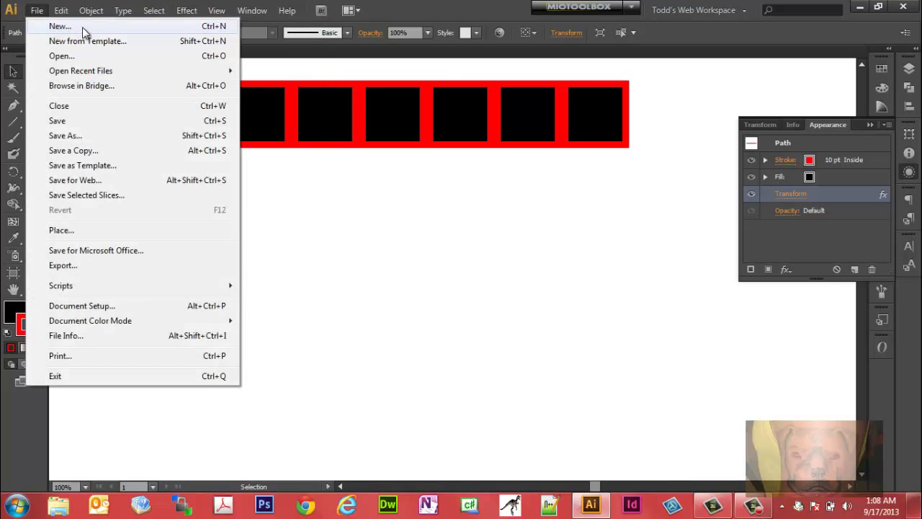
pyautogui.moveTo(108, 10)
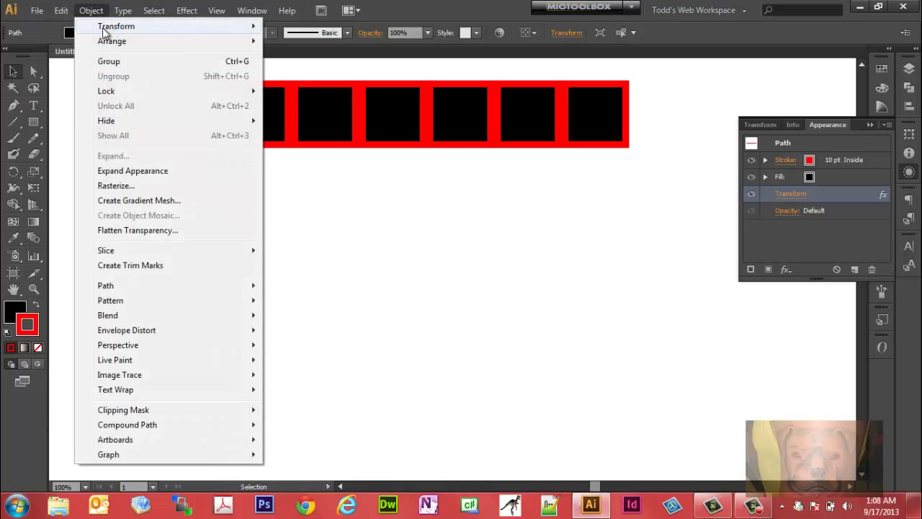
pyautogui.moveTo(106, 30)
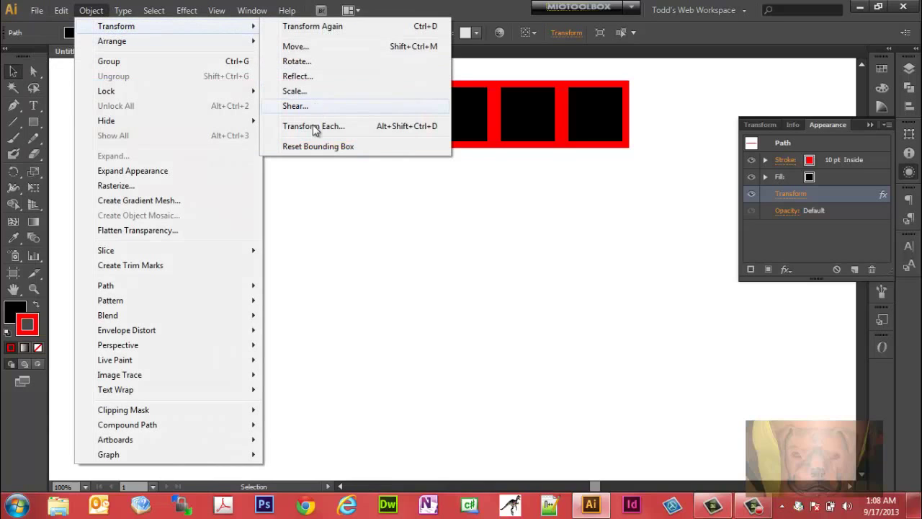
pyautogui.click(408, 253)
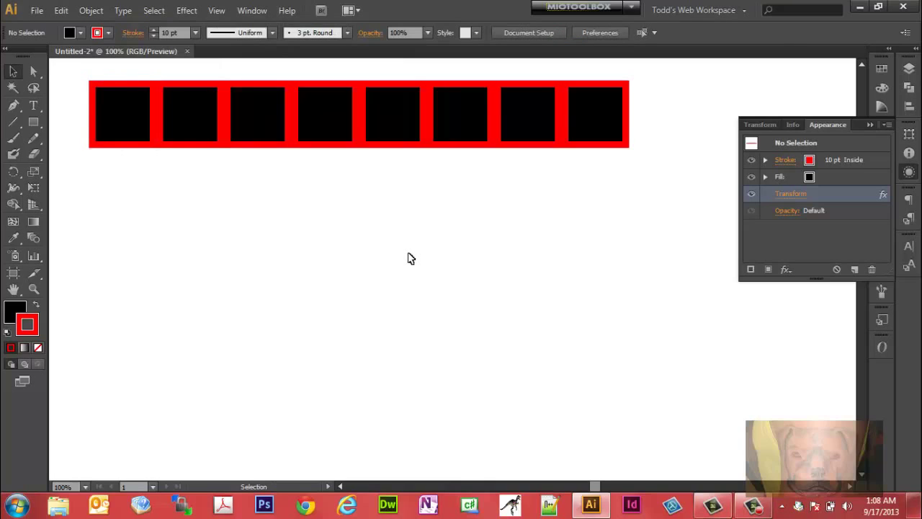